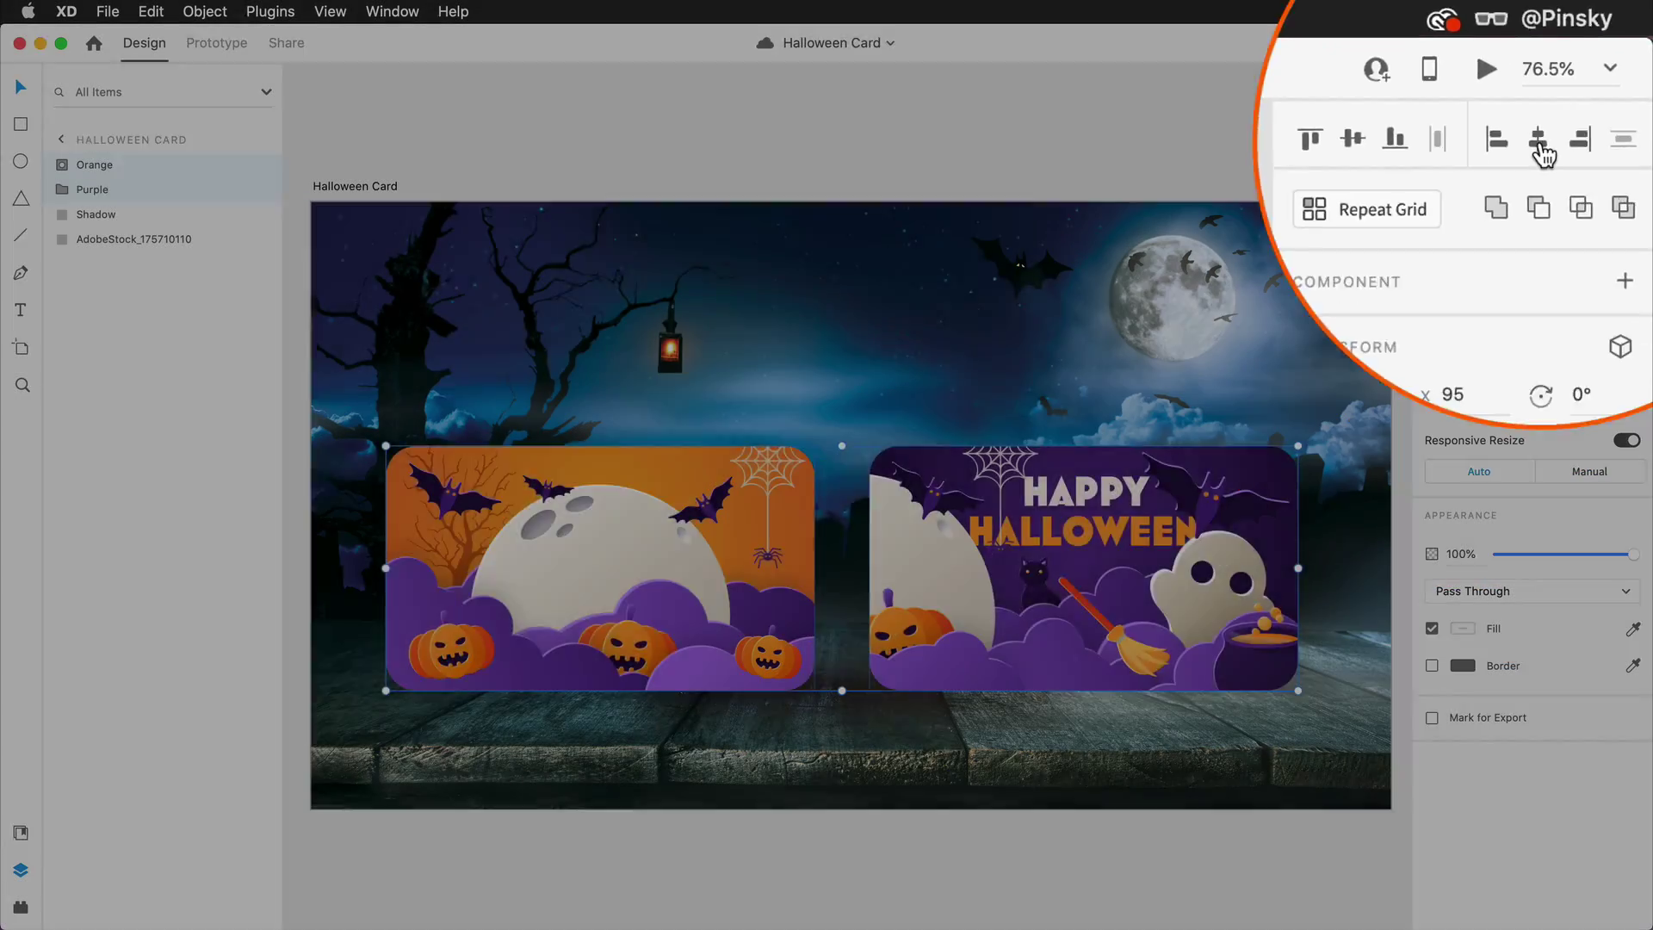
- Align the orange and purple cards to the horizontal centre so both sit at X 401
left_click(1580, 88)
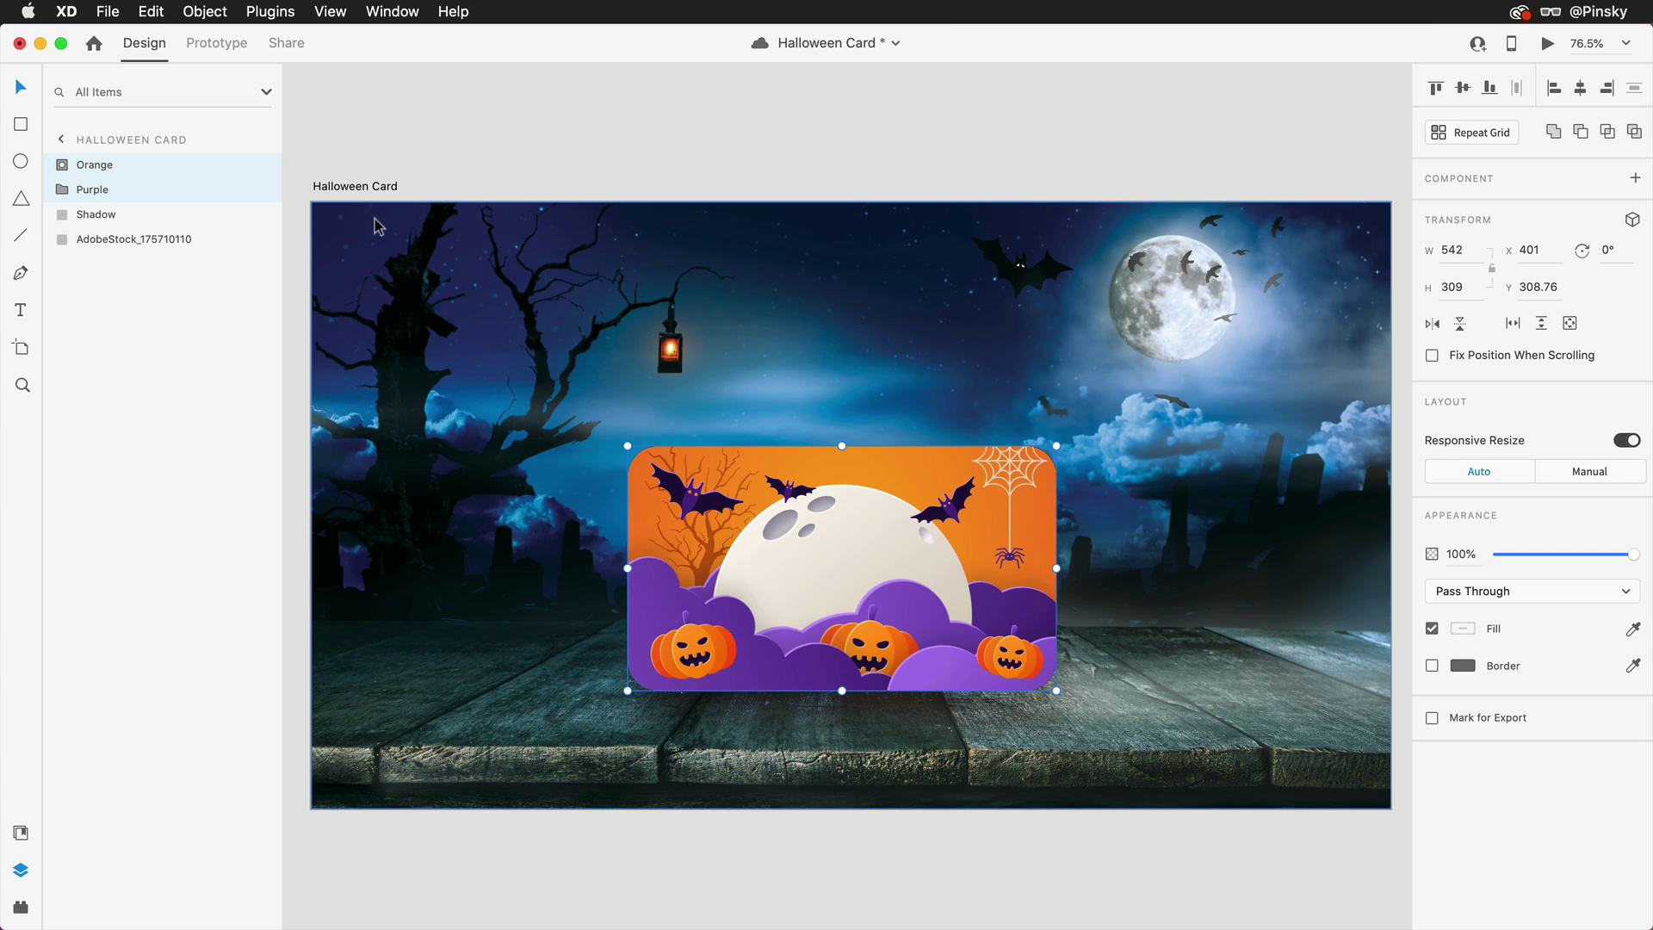
- Hide the Orange card and give the Purple card a 3D Y rotation of -180°
left_click(262, 165)
left_click(168, 196)
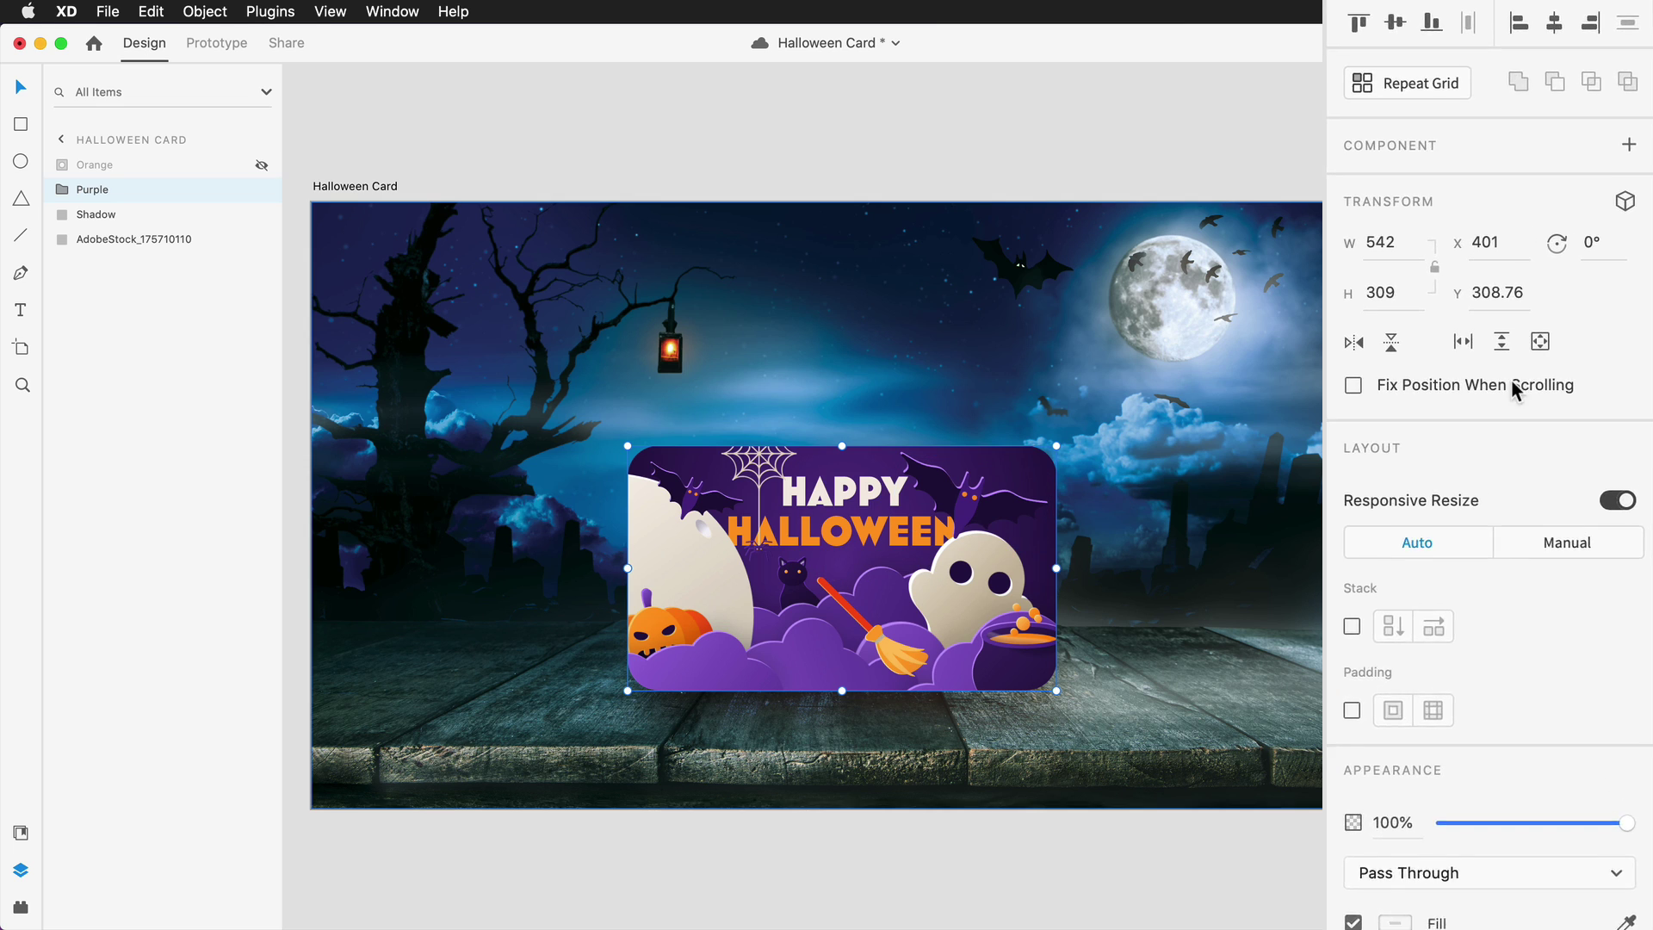
left_click(1620, 185)
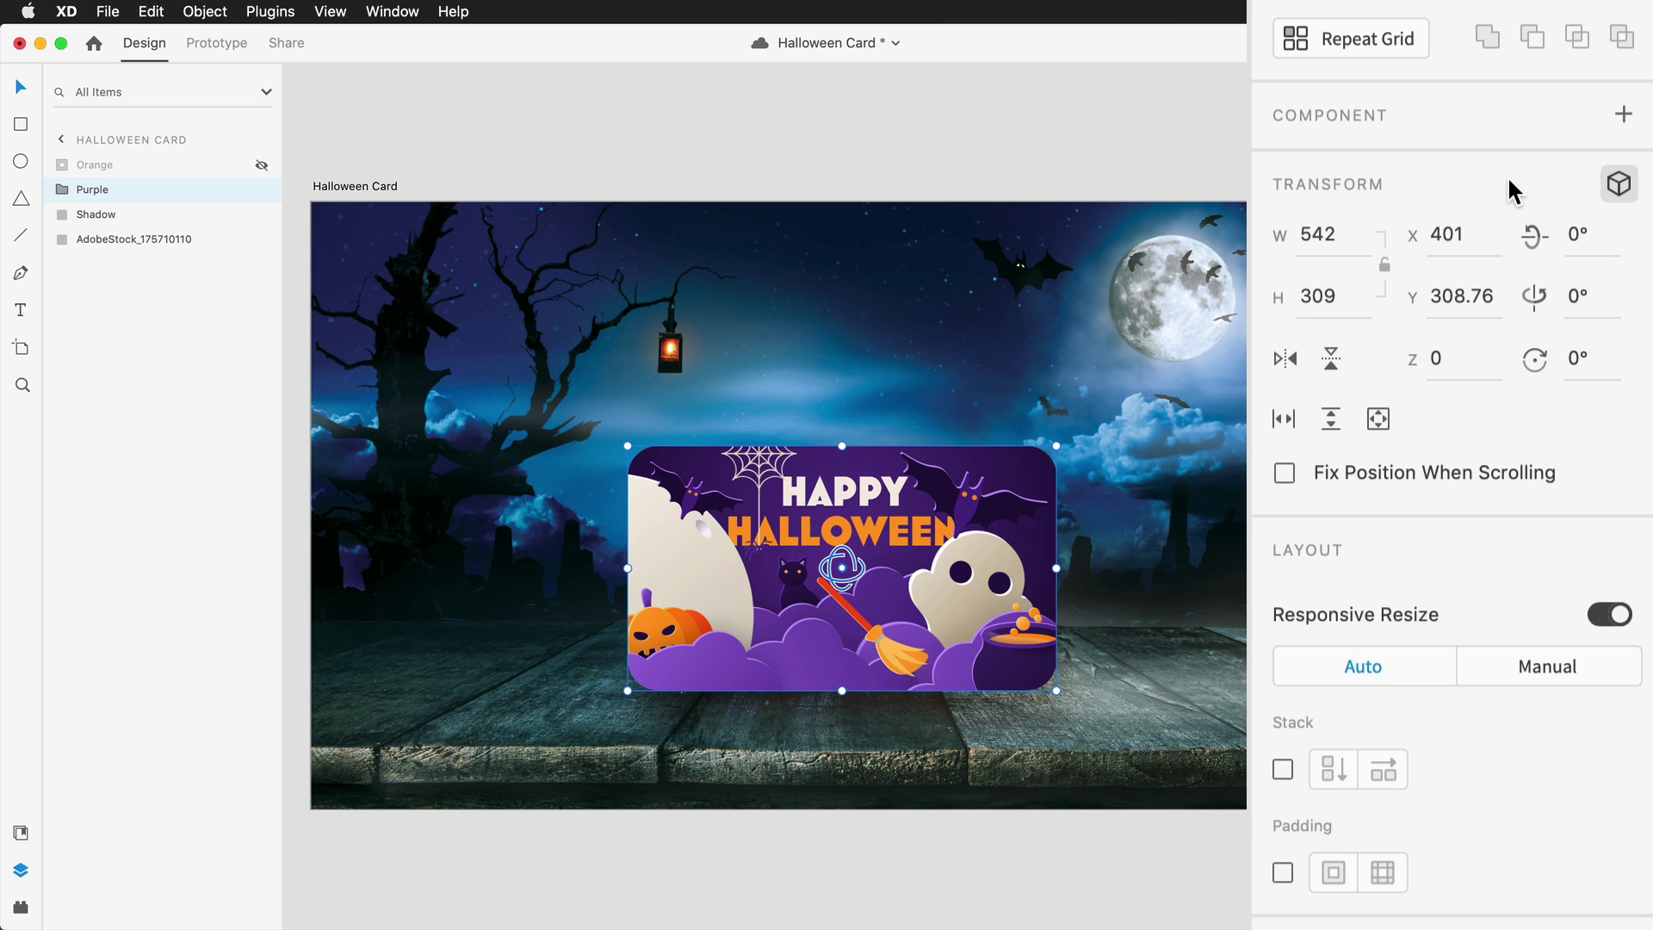
left_click(1604, 299)
type("-180")
key("Return")
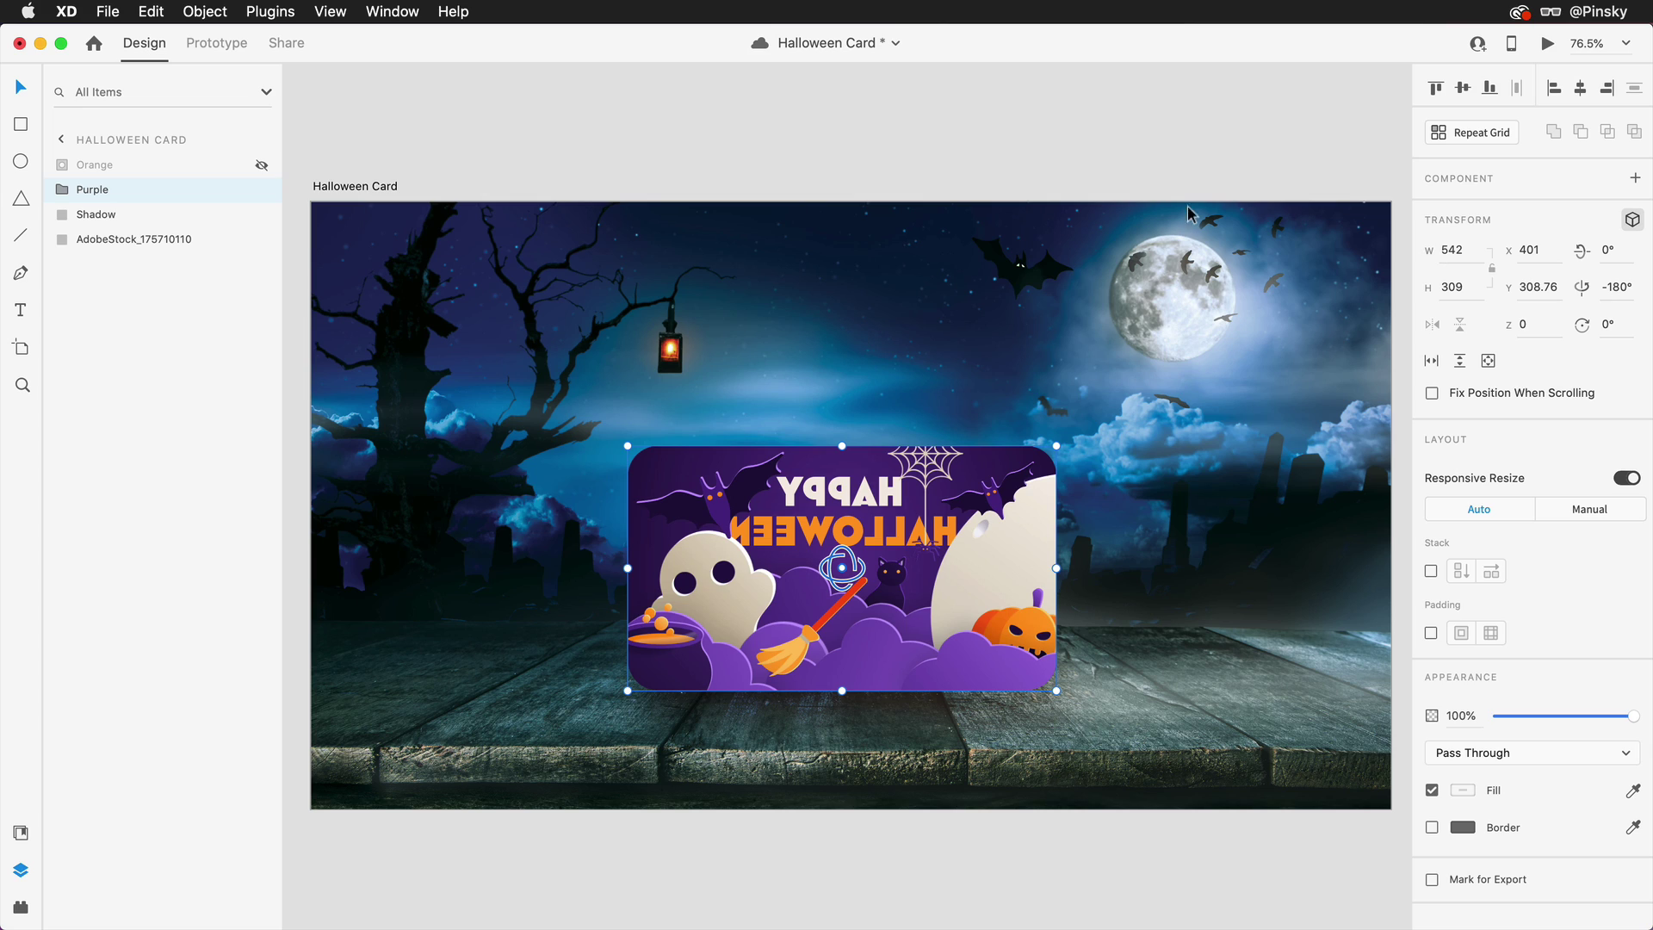
- Show the Orange card again and set its Z depth to 1
left_click(260, 166)
left_click(181, 168)
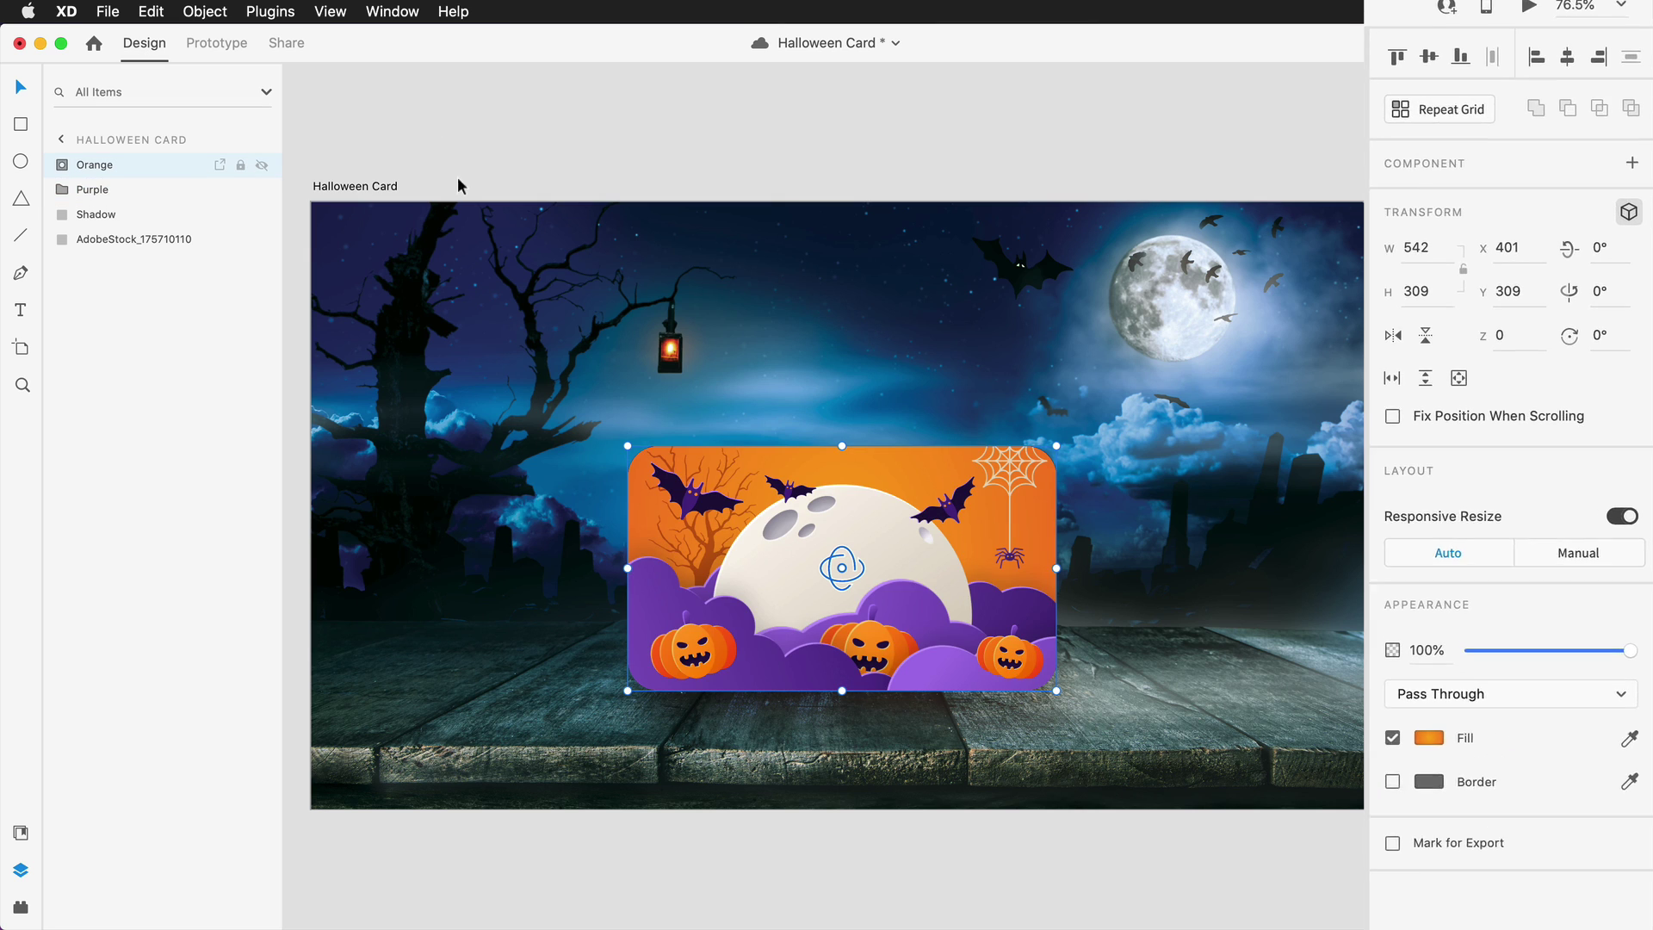
left_click(1537, 325)
type("1")
key("Tab")
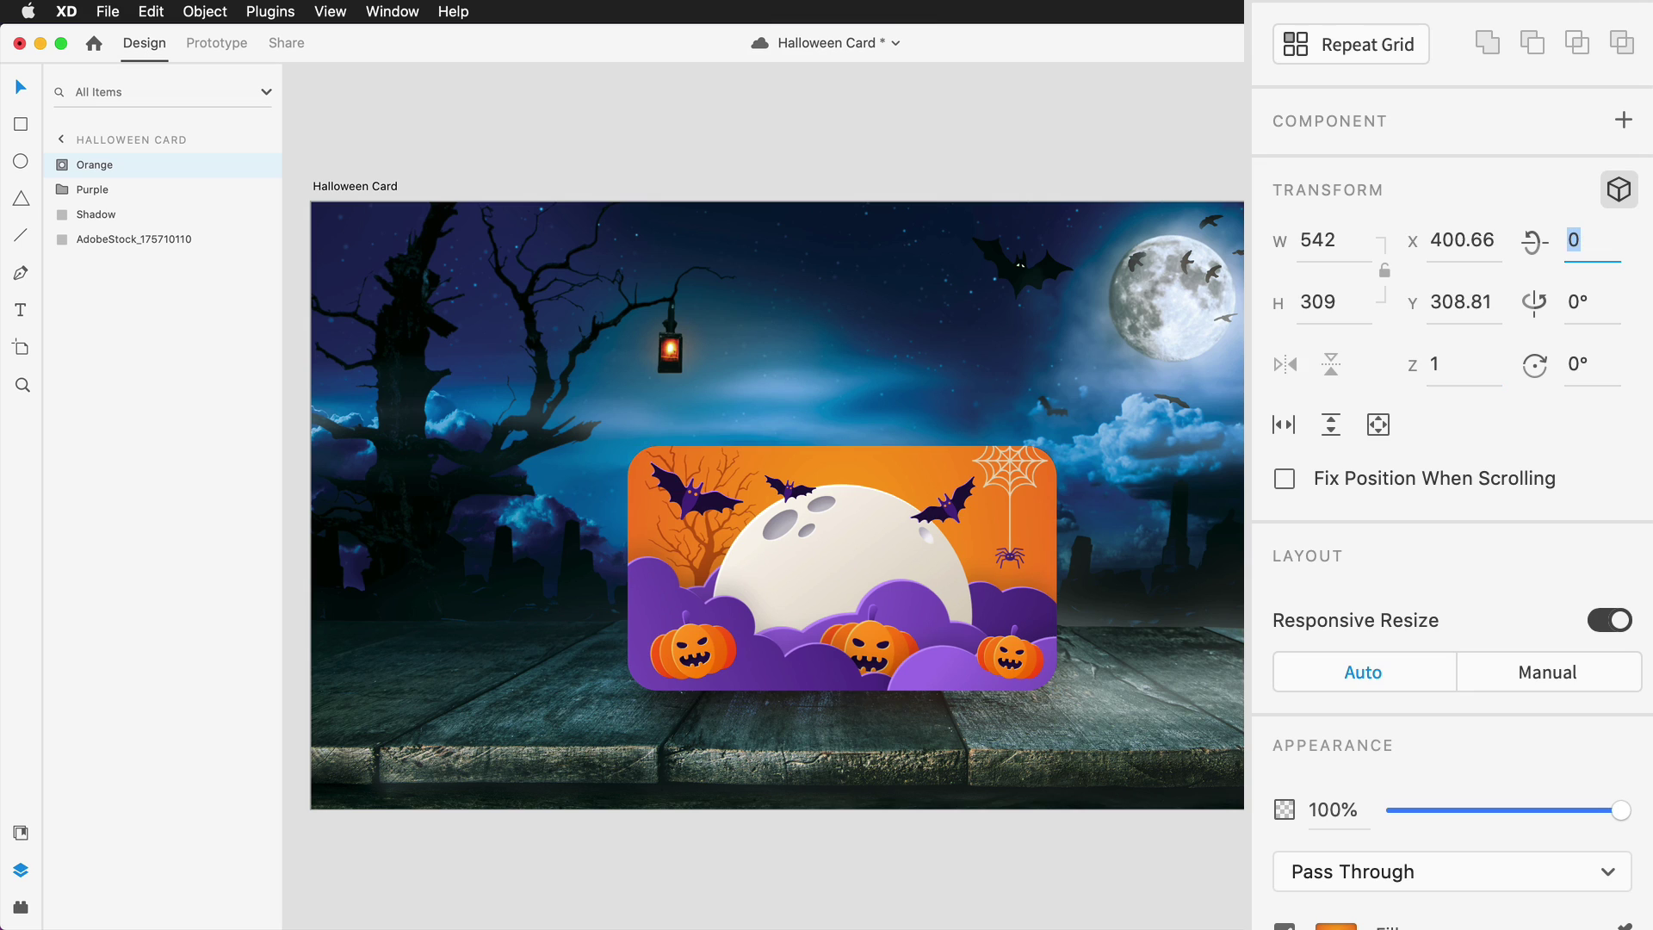
- Set the Purple card's Z depth to -1
left_click(122, 191)
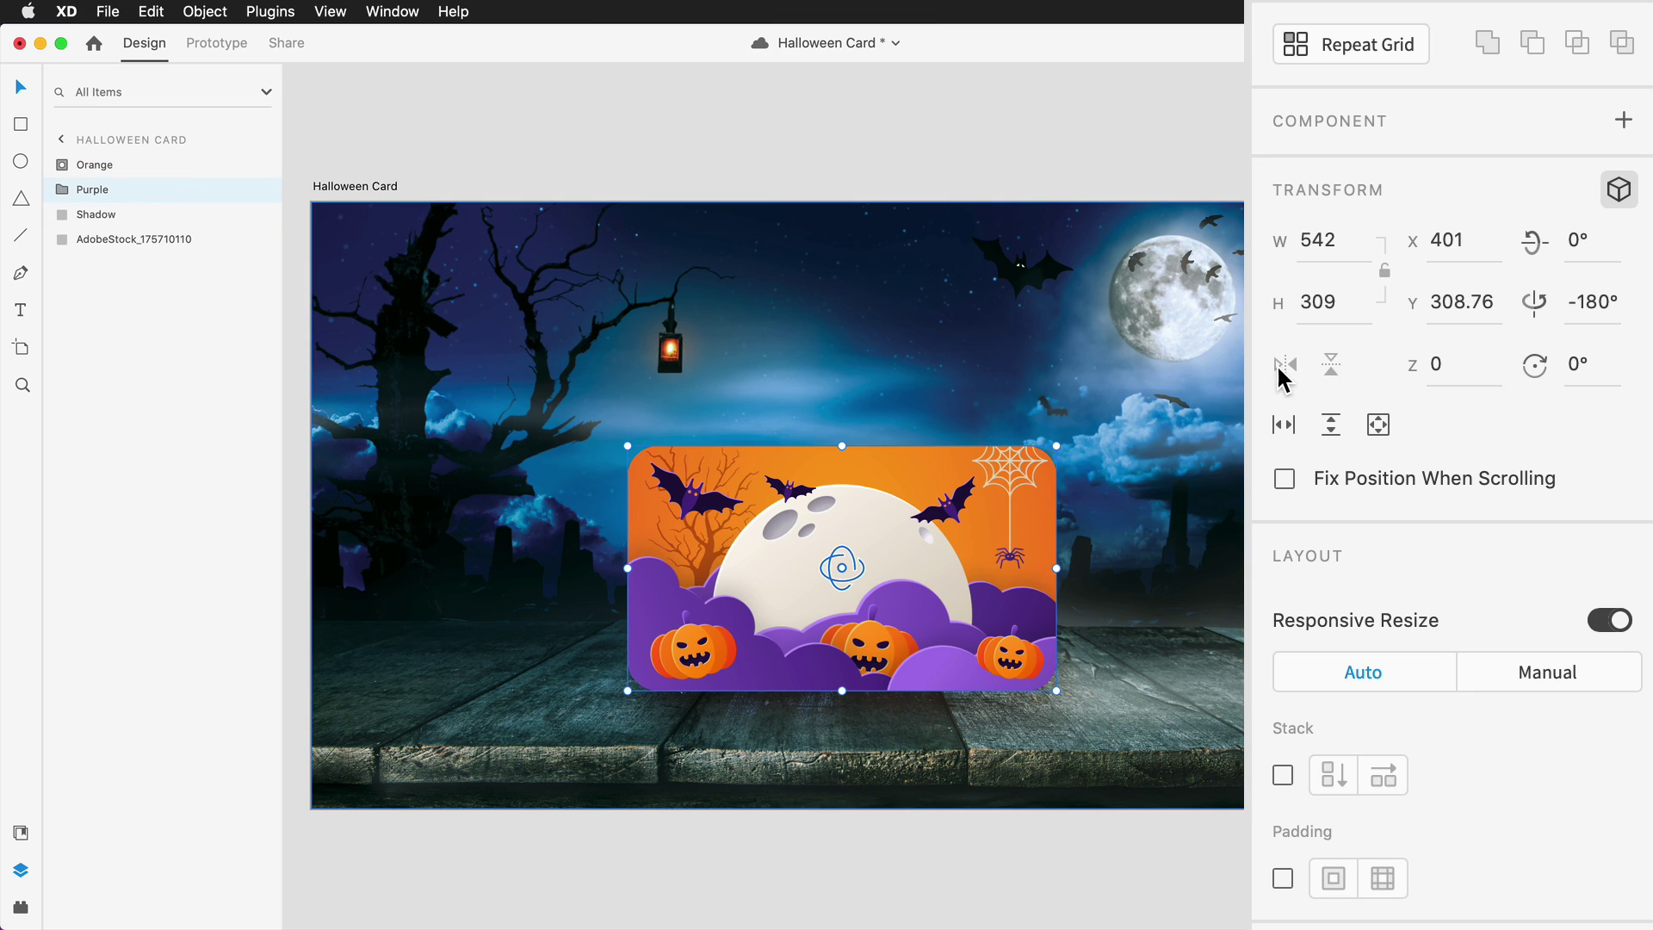
left_click(1475, 362)
type("-1")
key("Return")
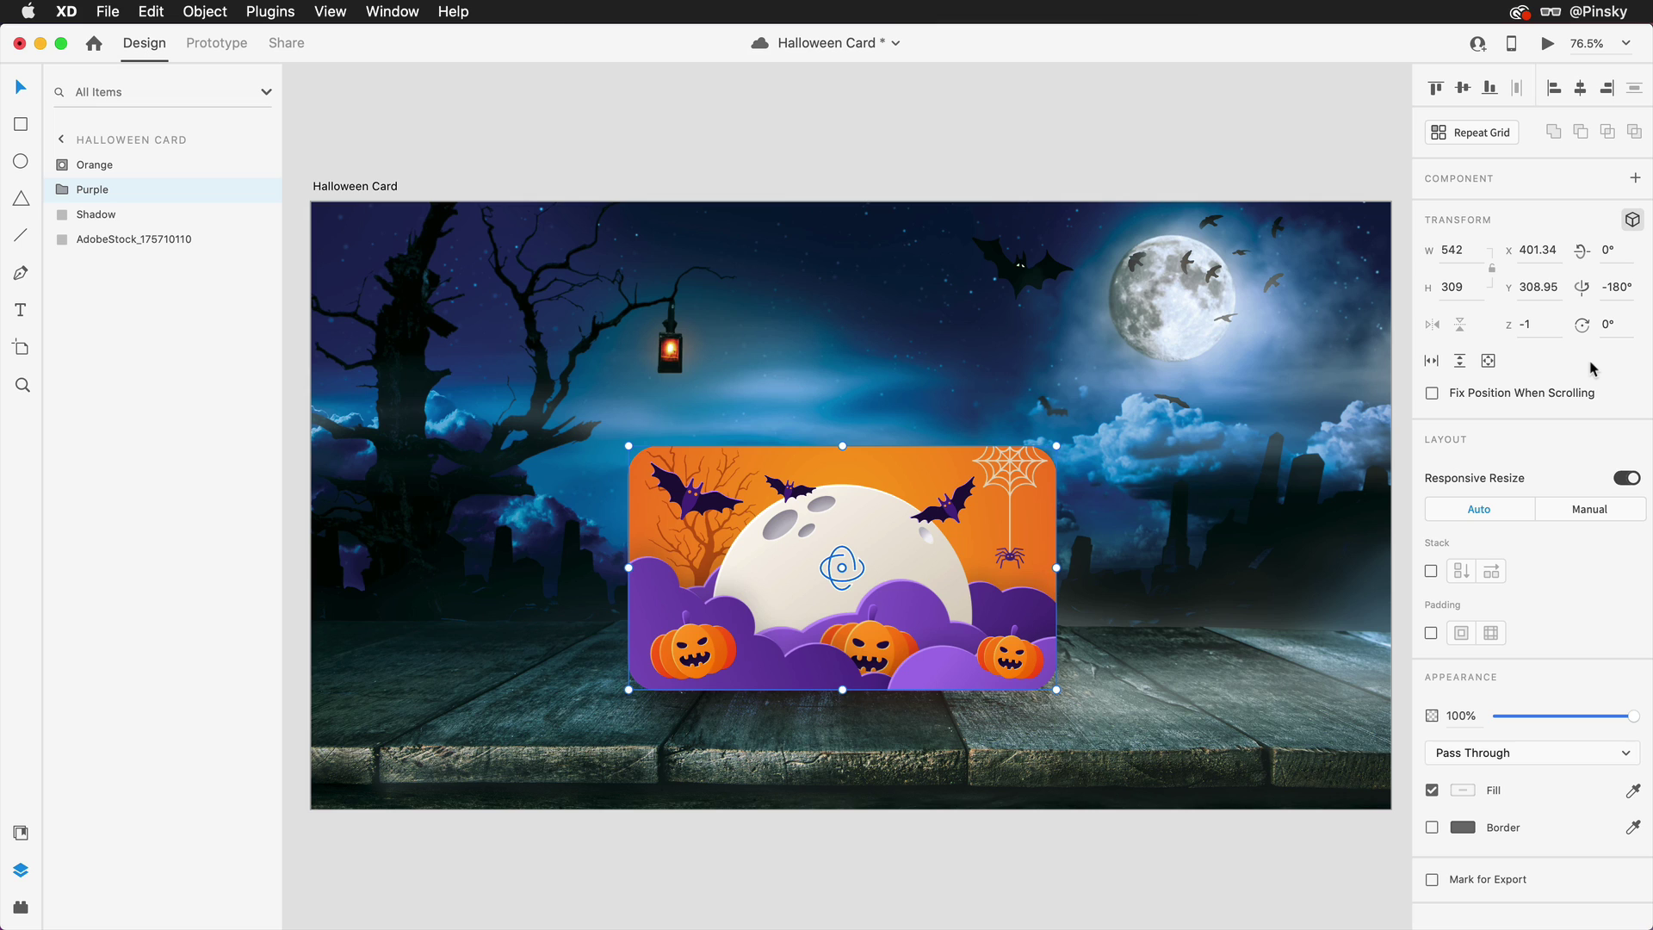
- Group the Orange and Purple card layers and name the group 'Card'
left_click(151, 171, "shift")
right_click(152, 171)
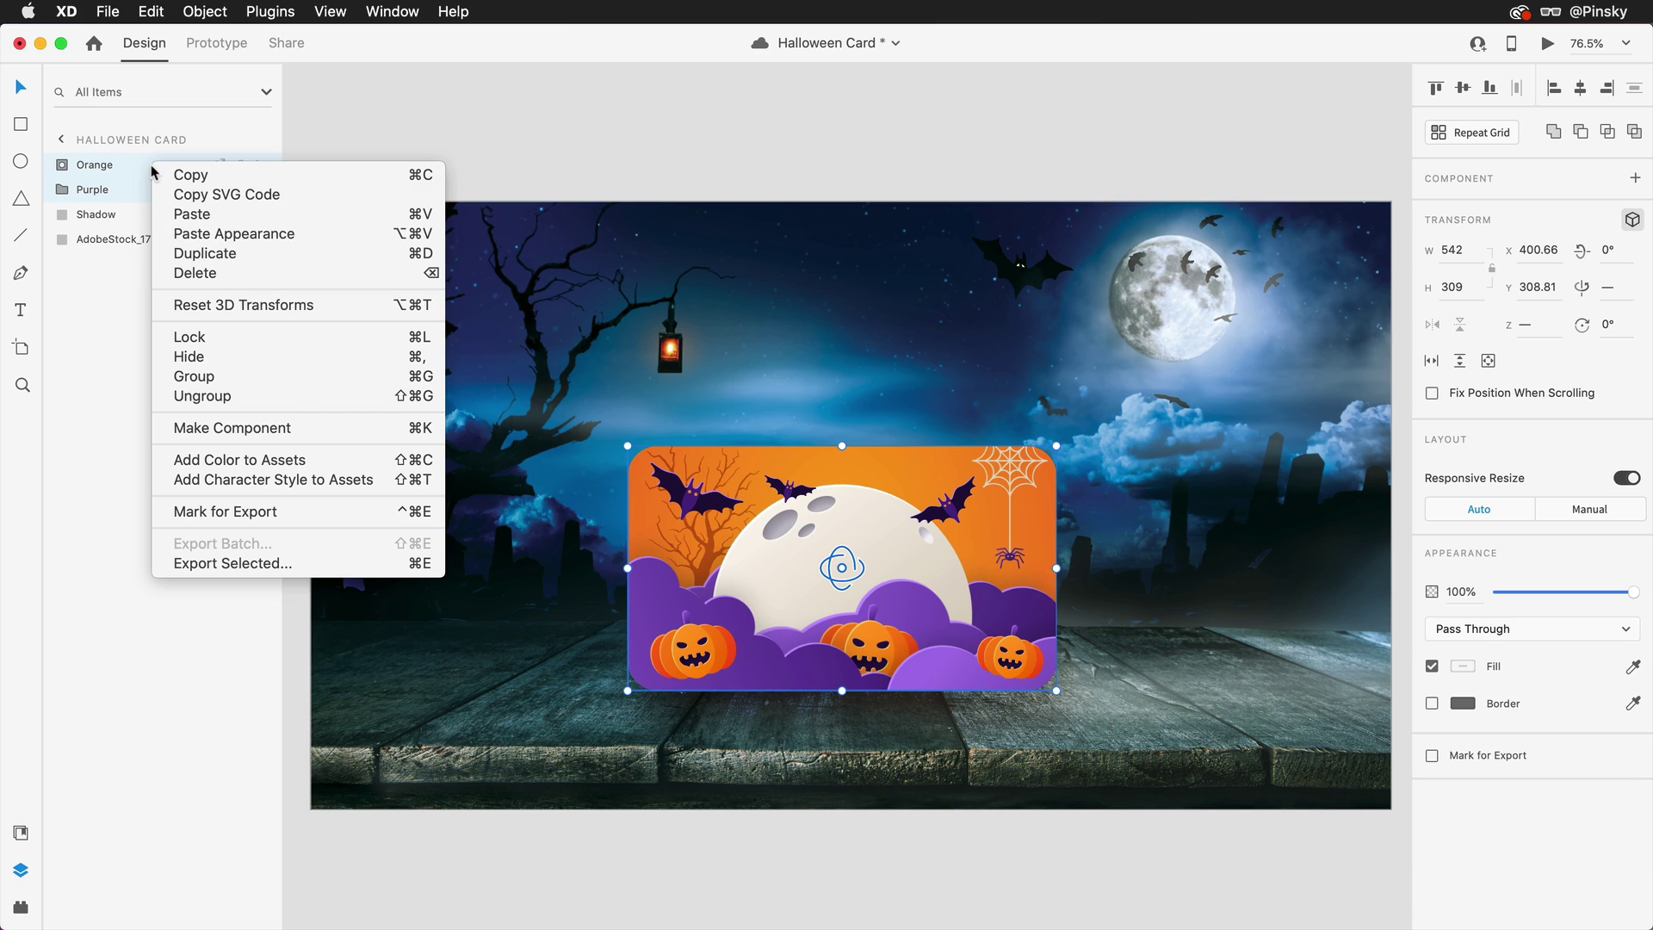
left_click(235, 378)
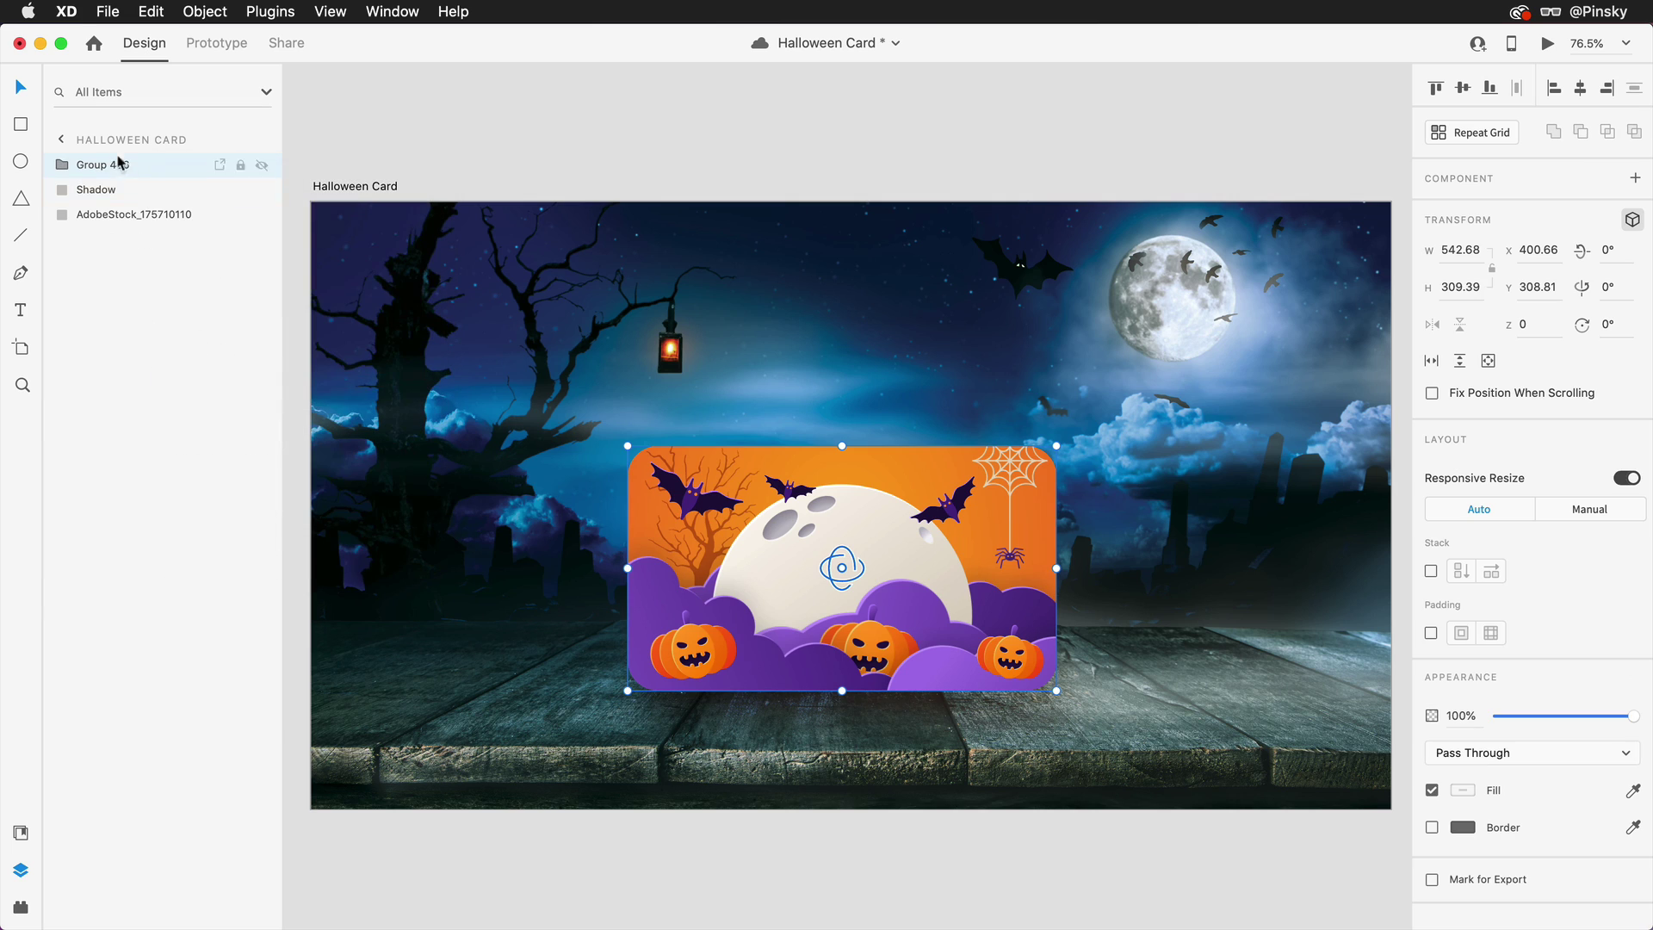
double_click(100, 164)
type("Card")
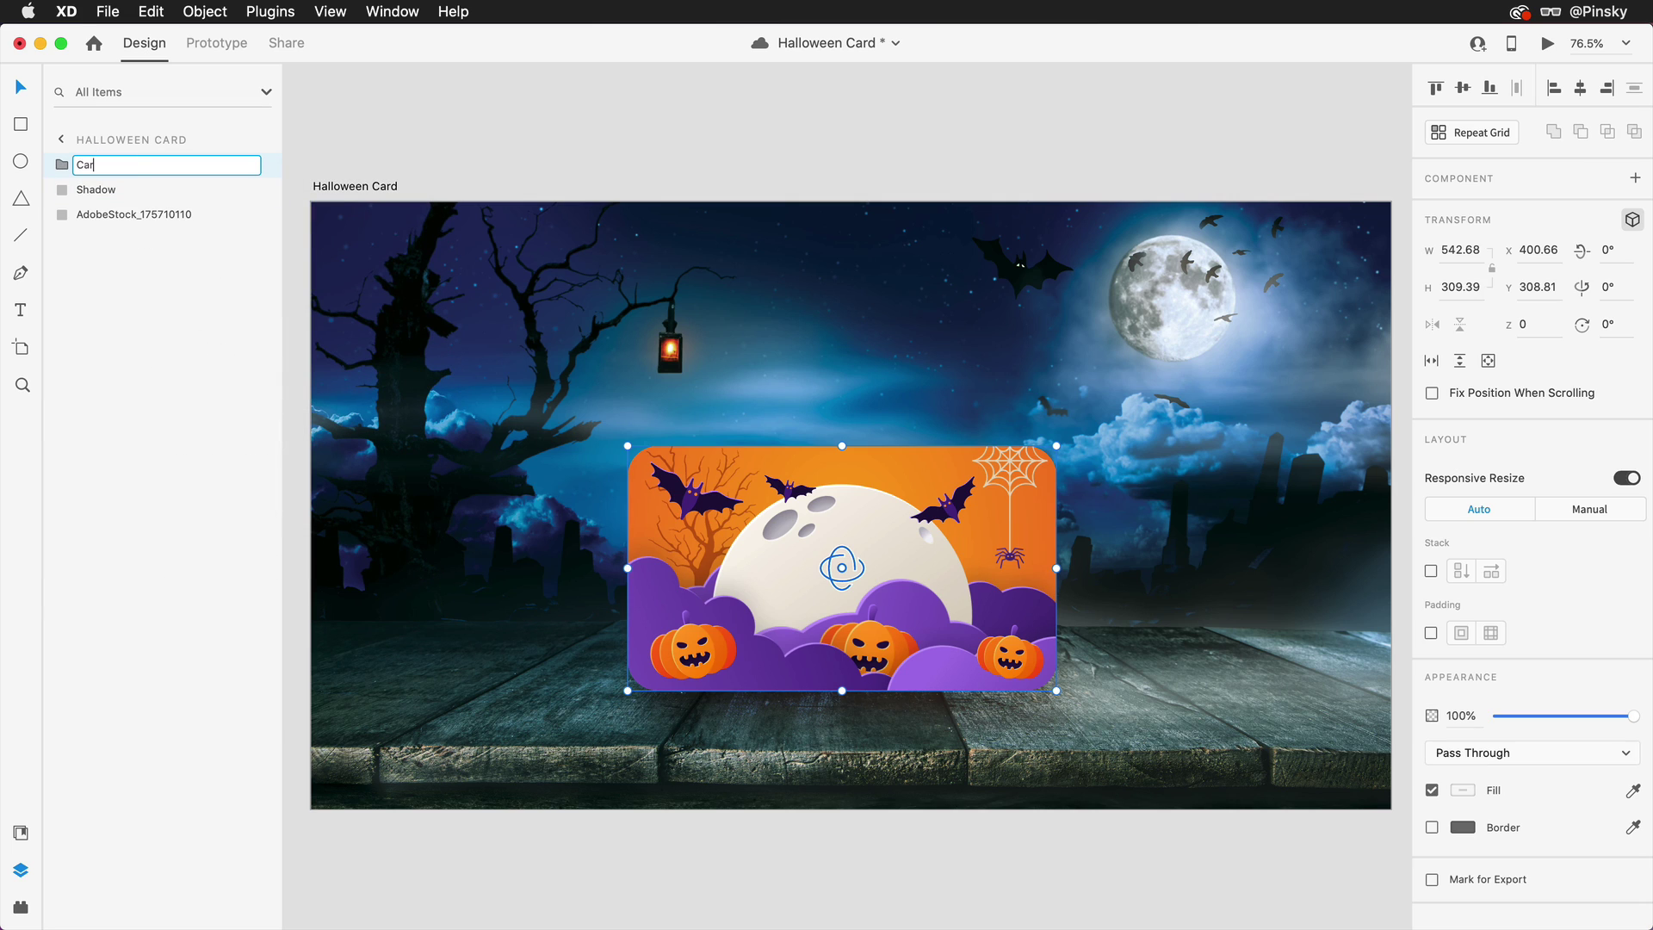
key("Return")
- Duplicate the Halloween Card artboard and rename the copy 'Back'
left_click(345, 186)
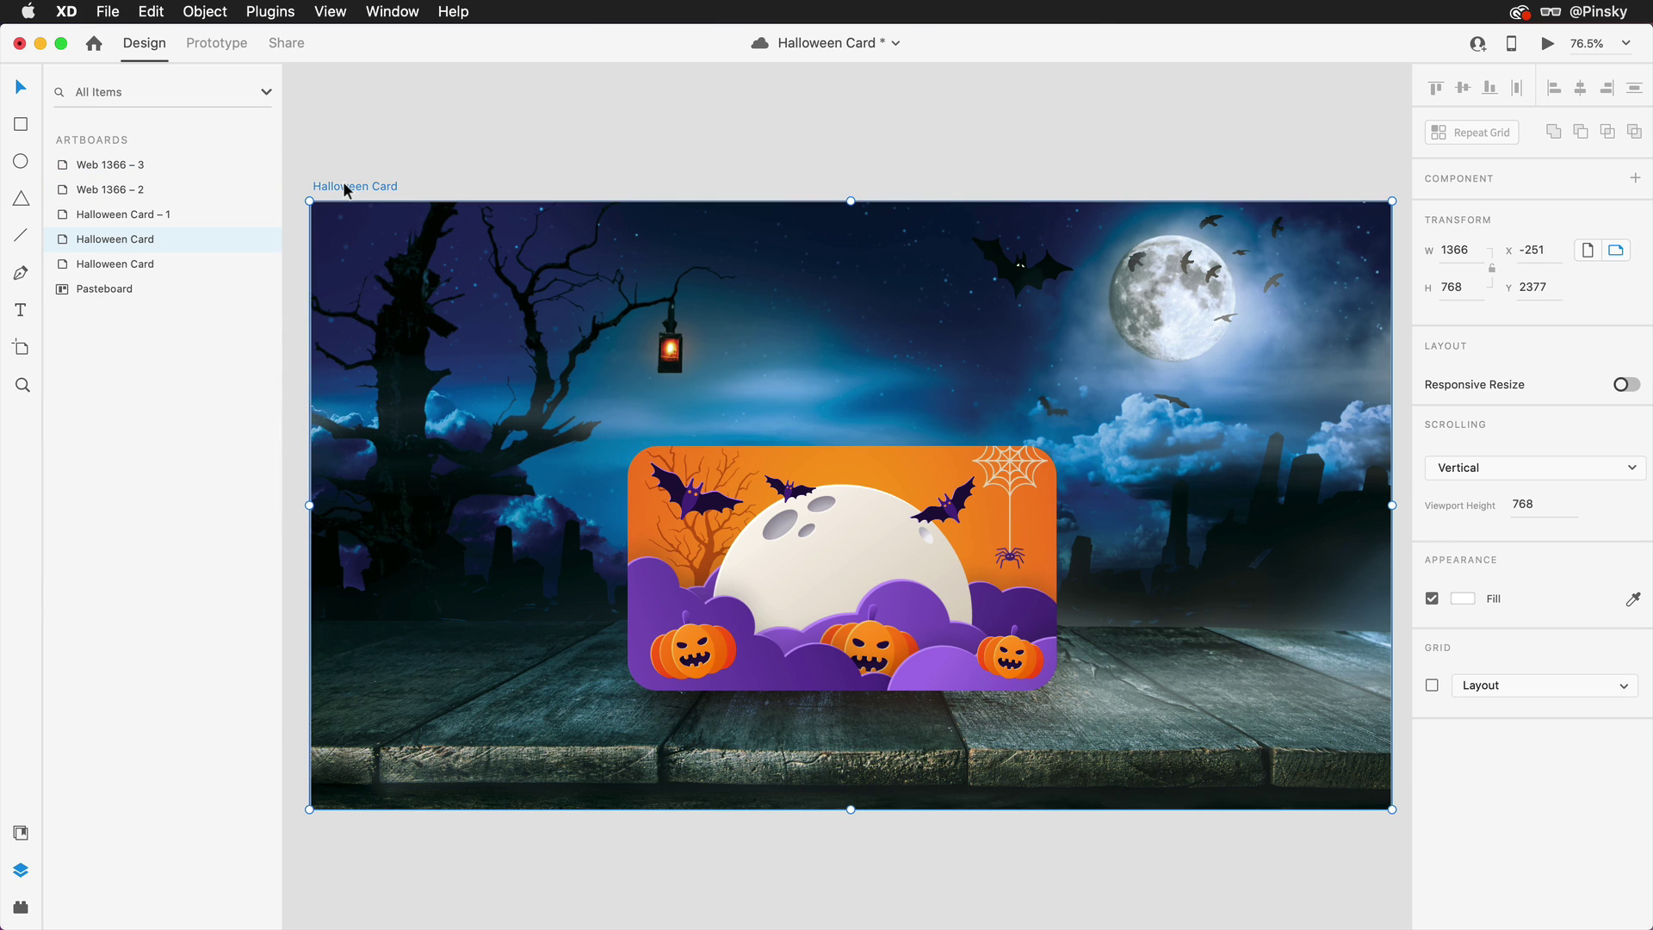
key("super+d")
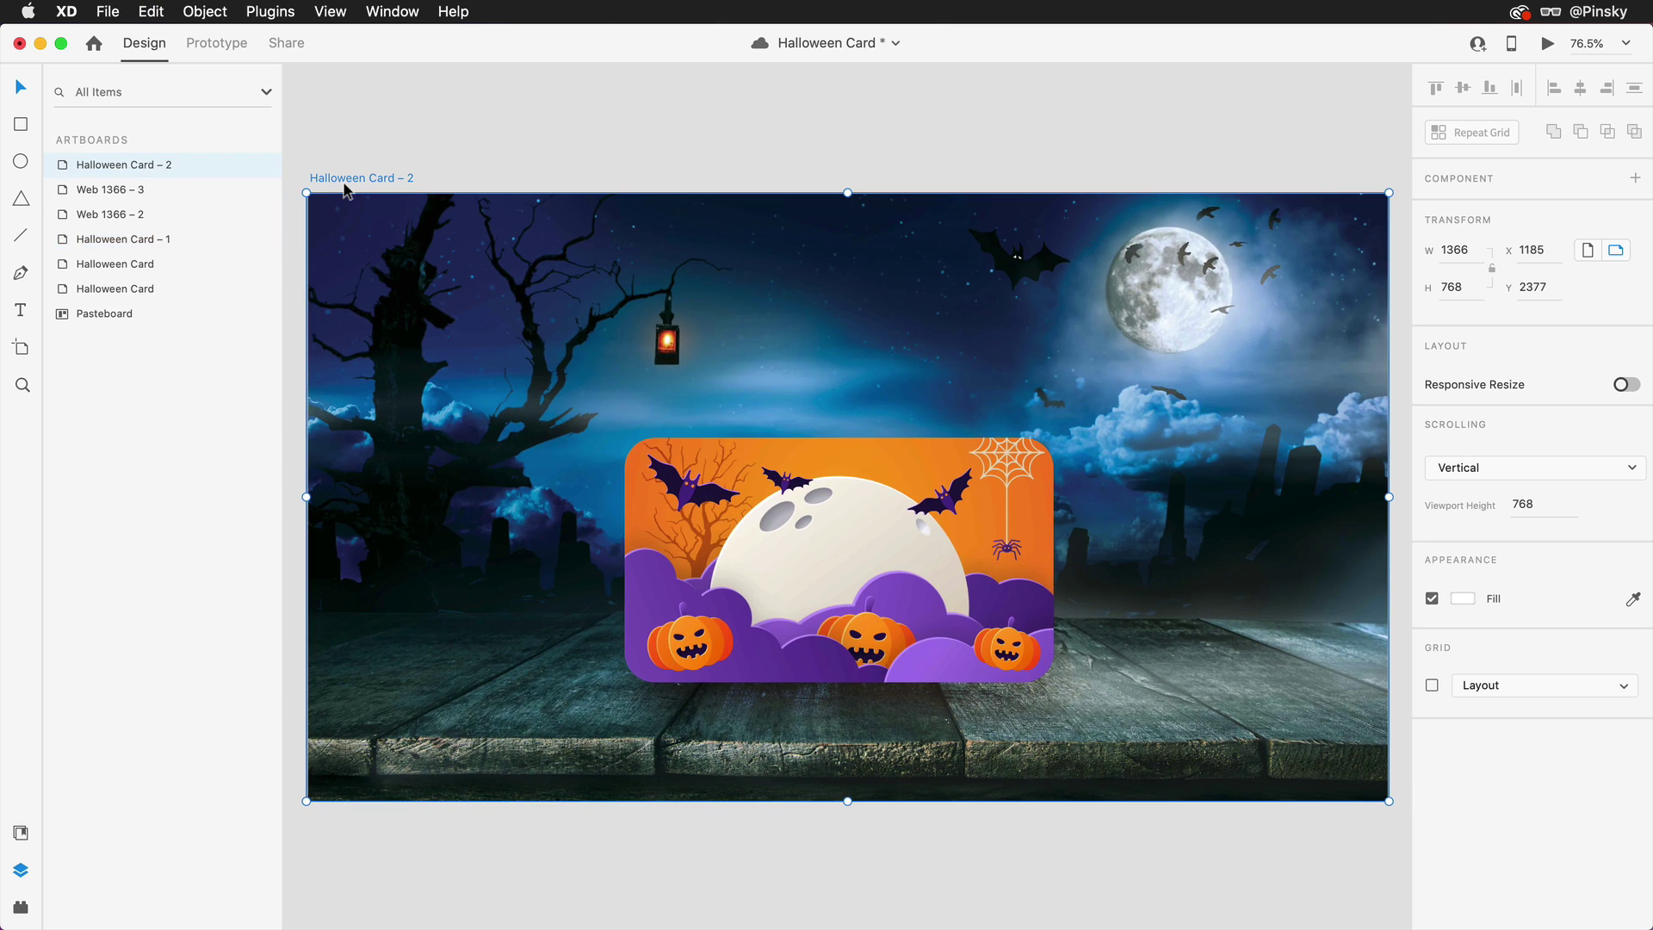
double_click(353, 176)
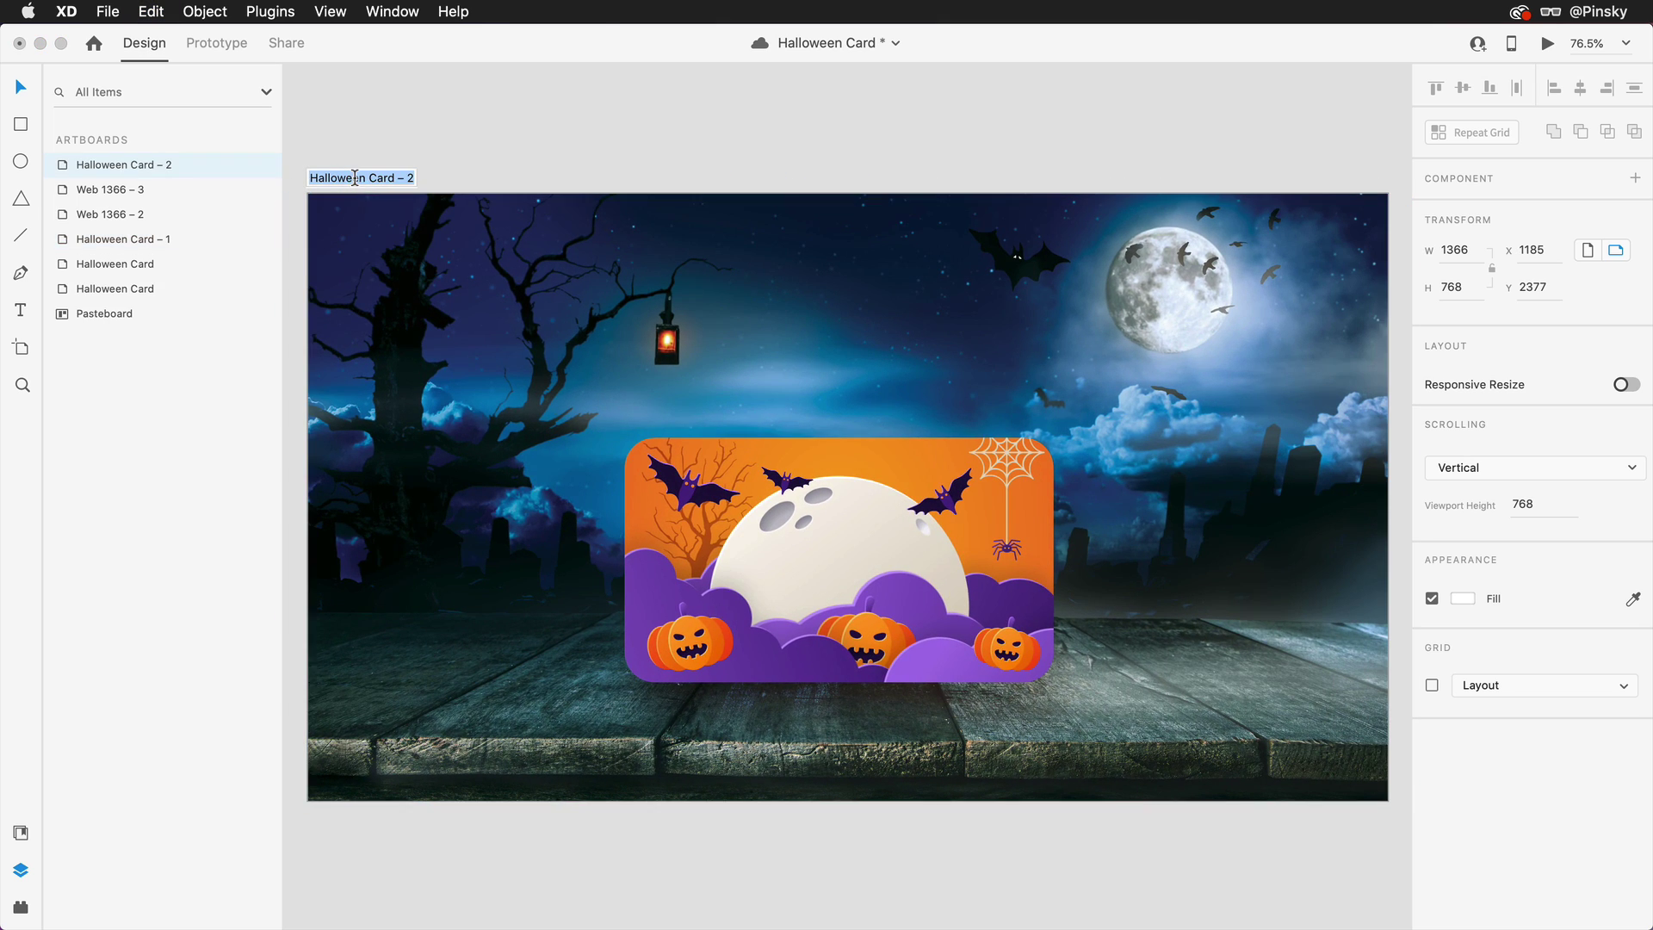
type("Back")
key("Return")
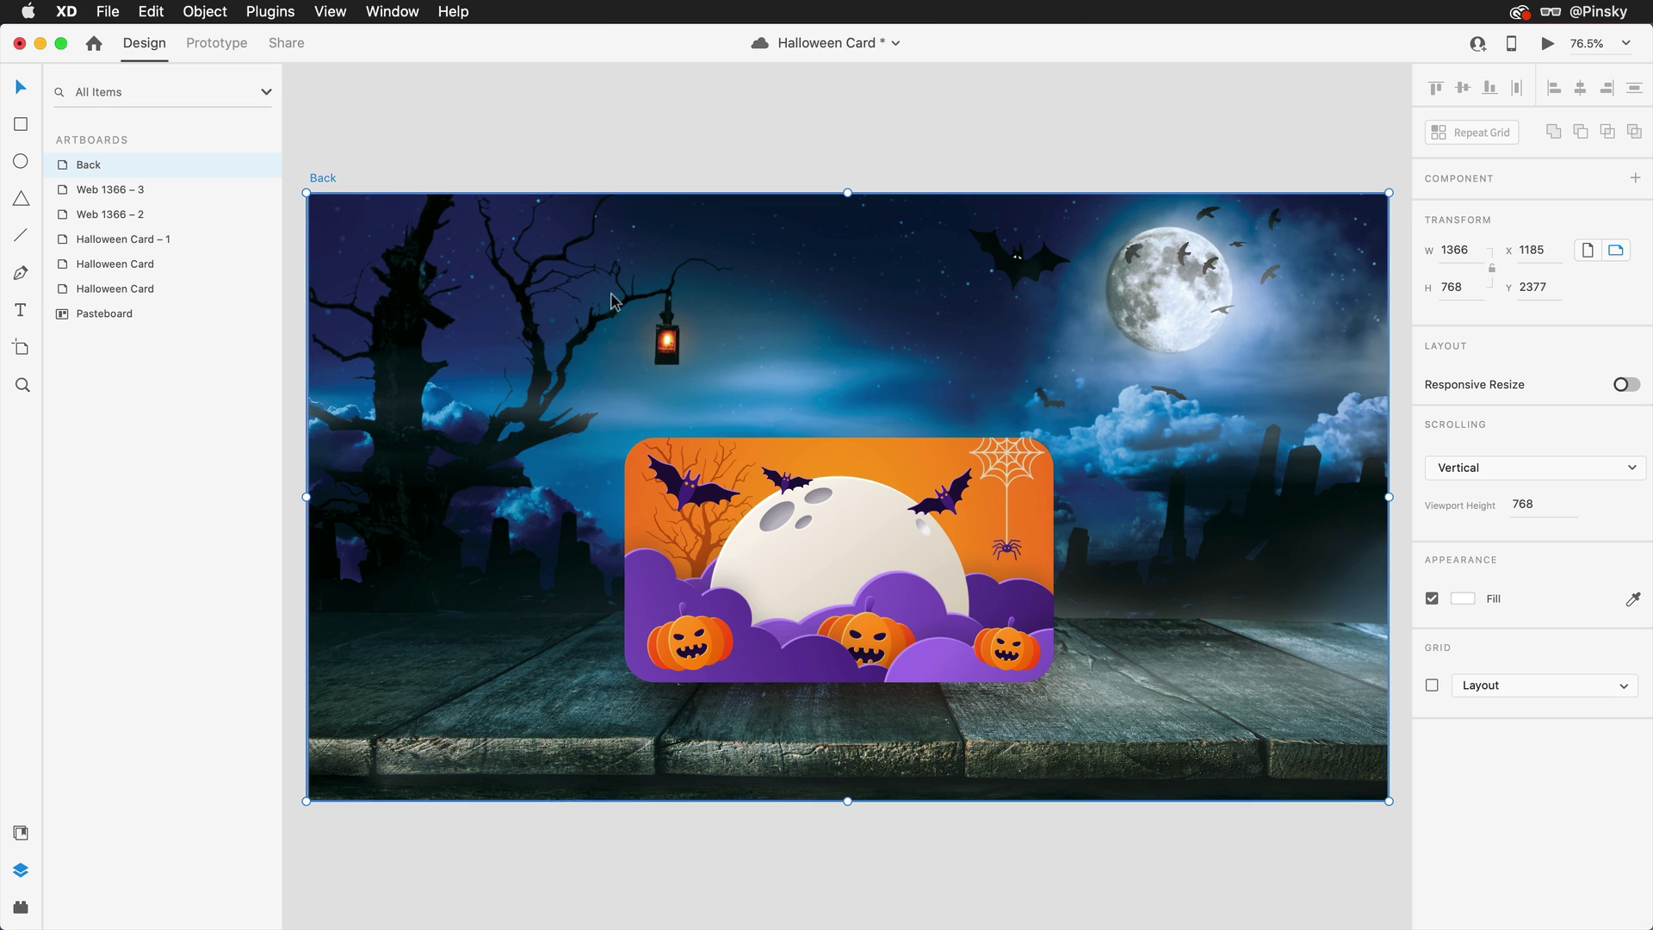
- Rotate the Card group on the Back artboard 180° around Y
left_click(799, 496)
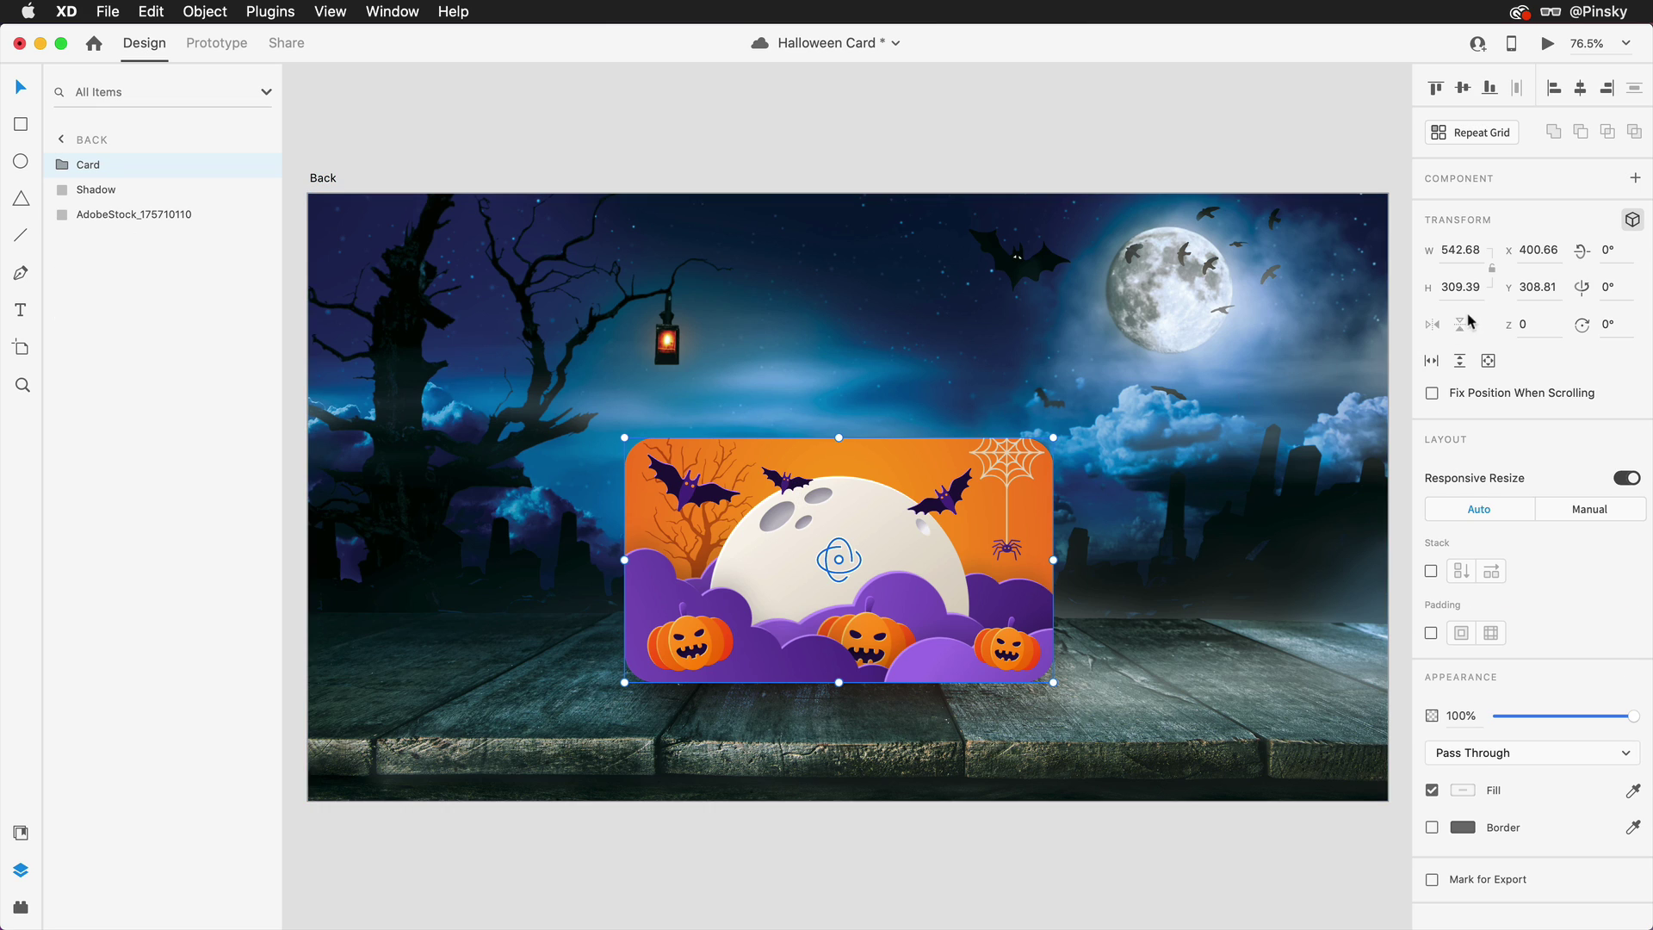
type("180")
key("Return")
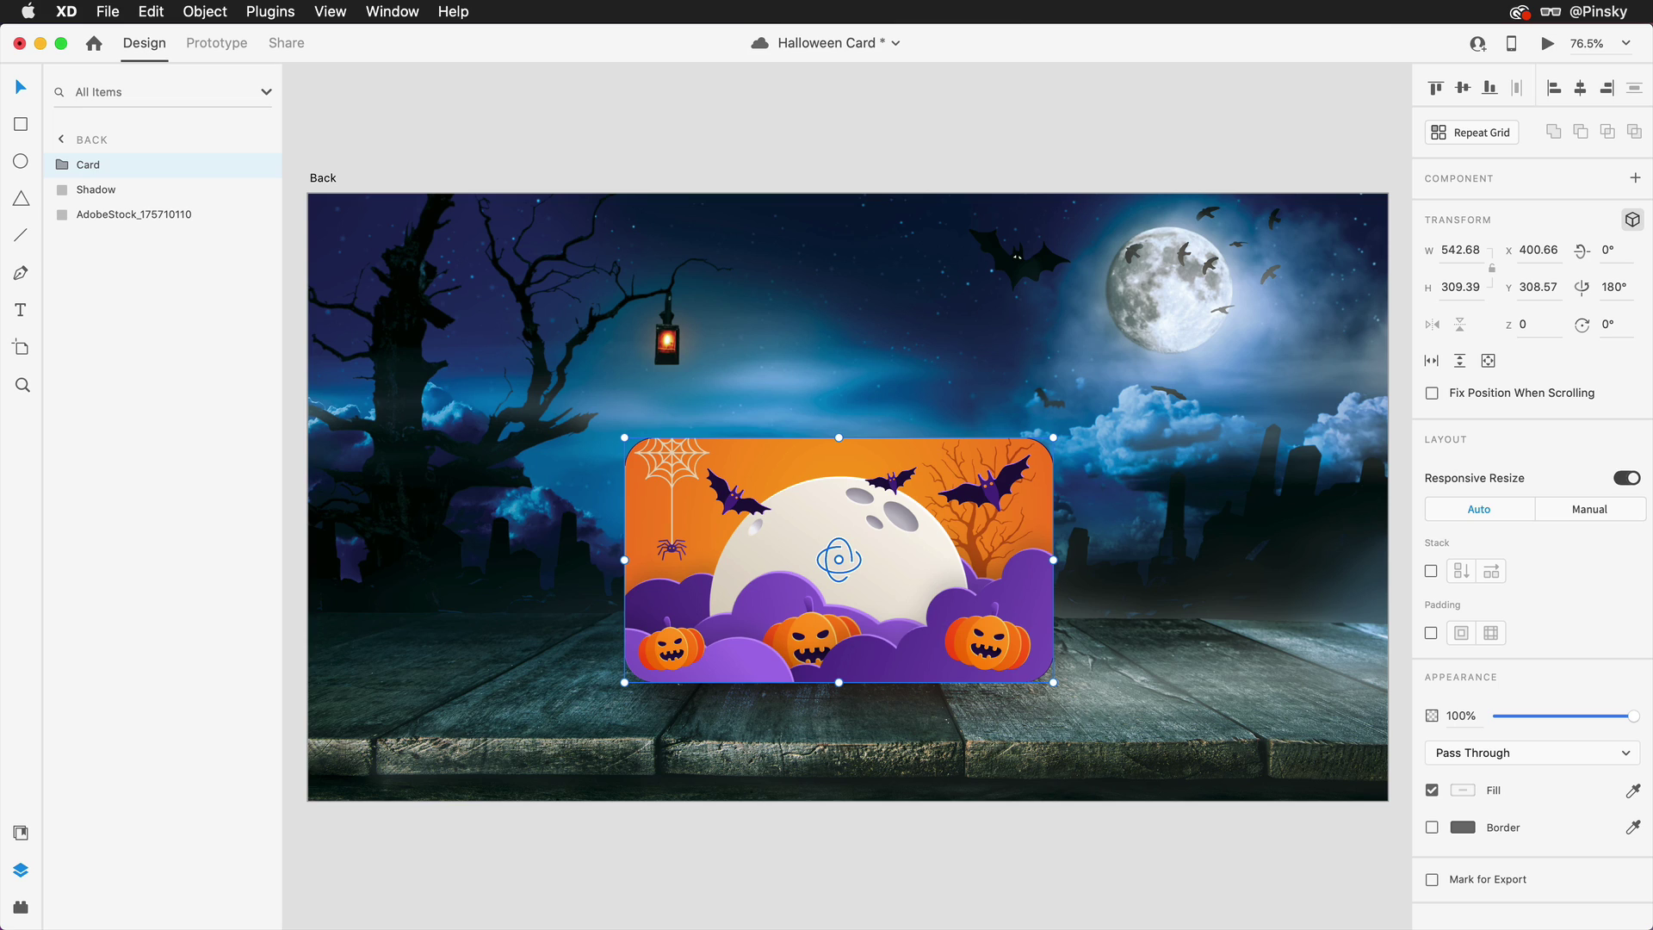
- Inside the Card group, set Purple's Z to 1 and Orange's Z to -1
left_click(64, 165)
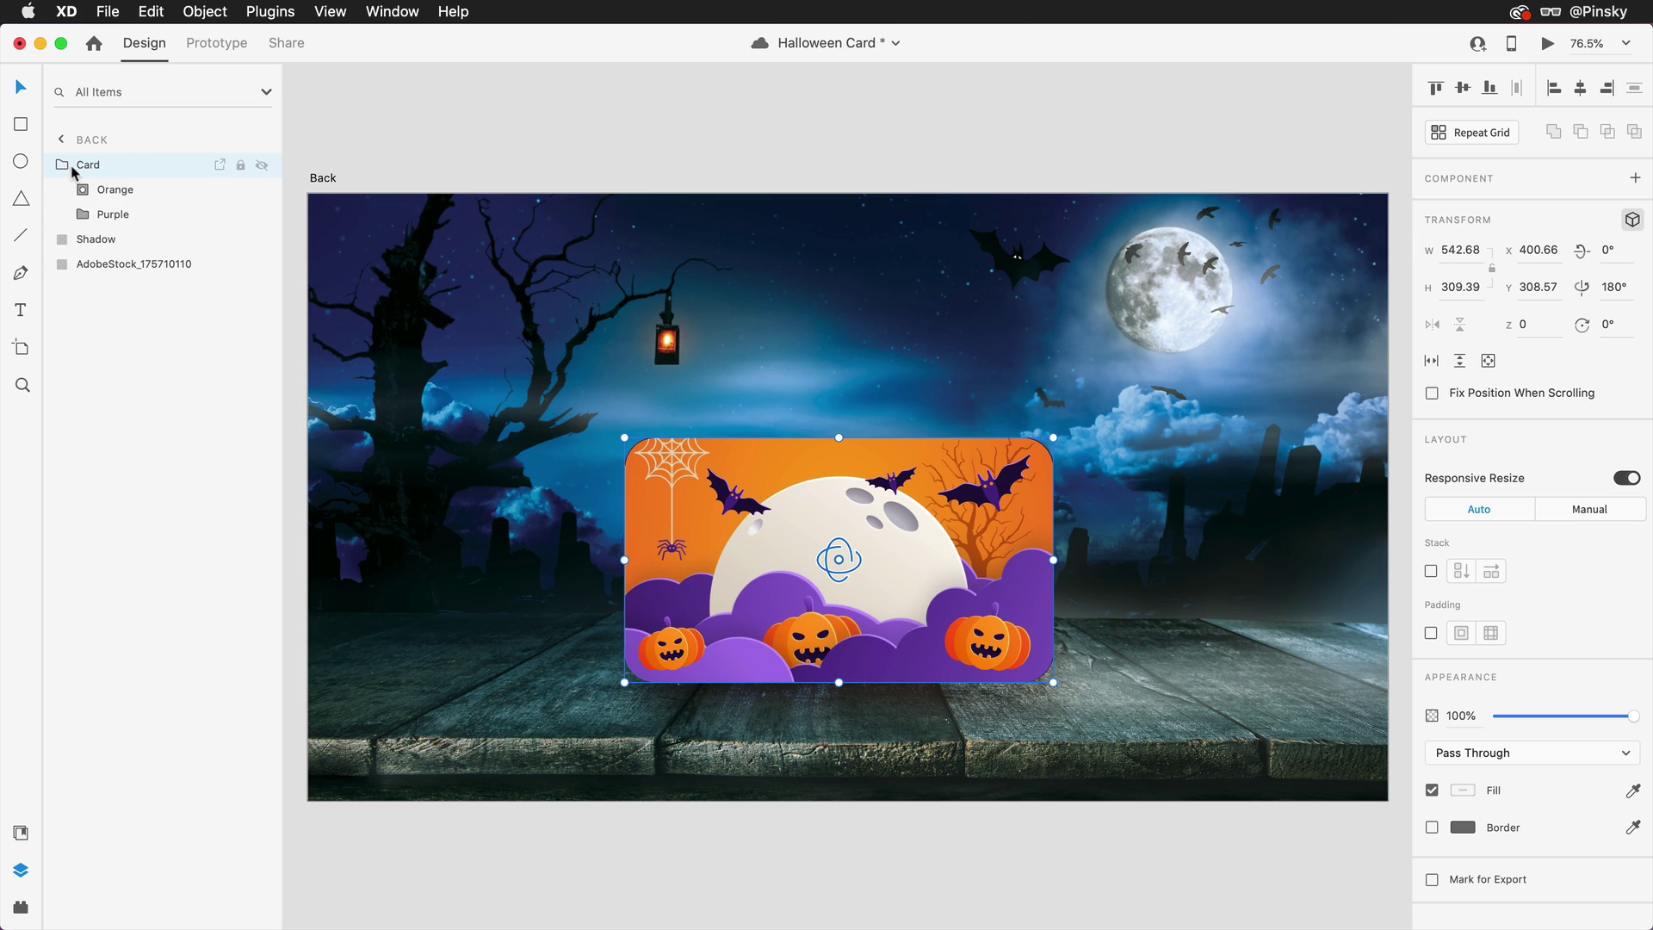
left_click(112, 214)
left_click(1528, 324)
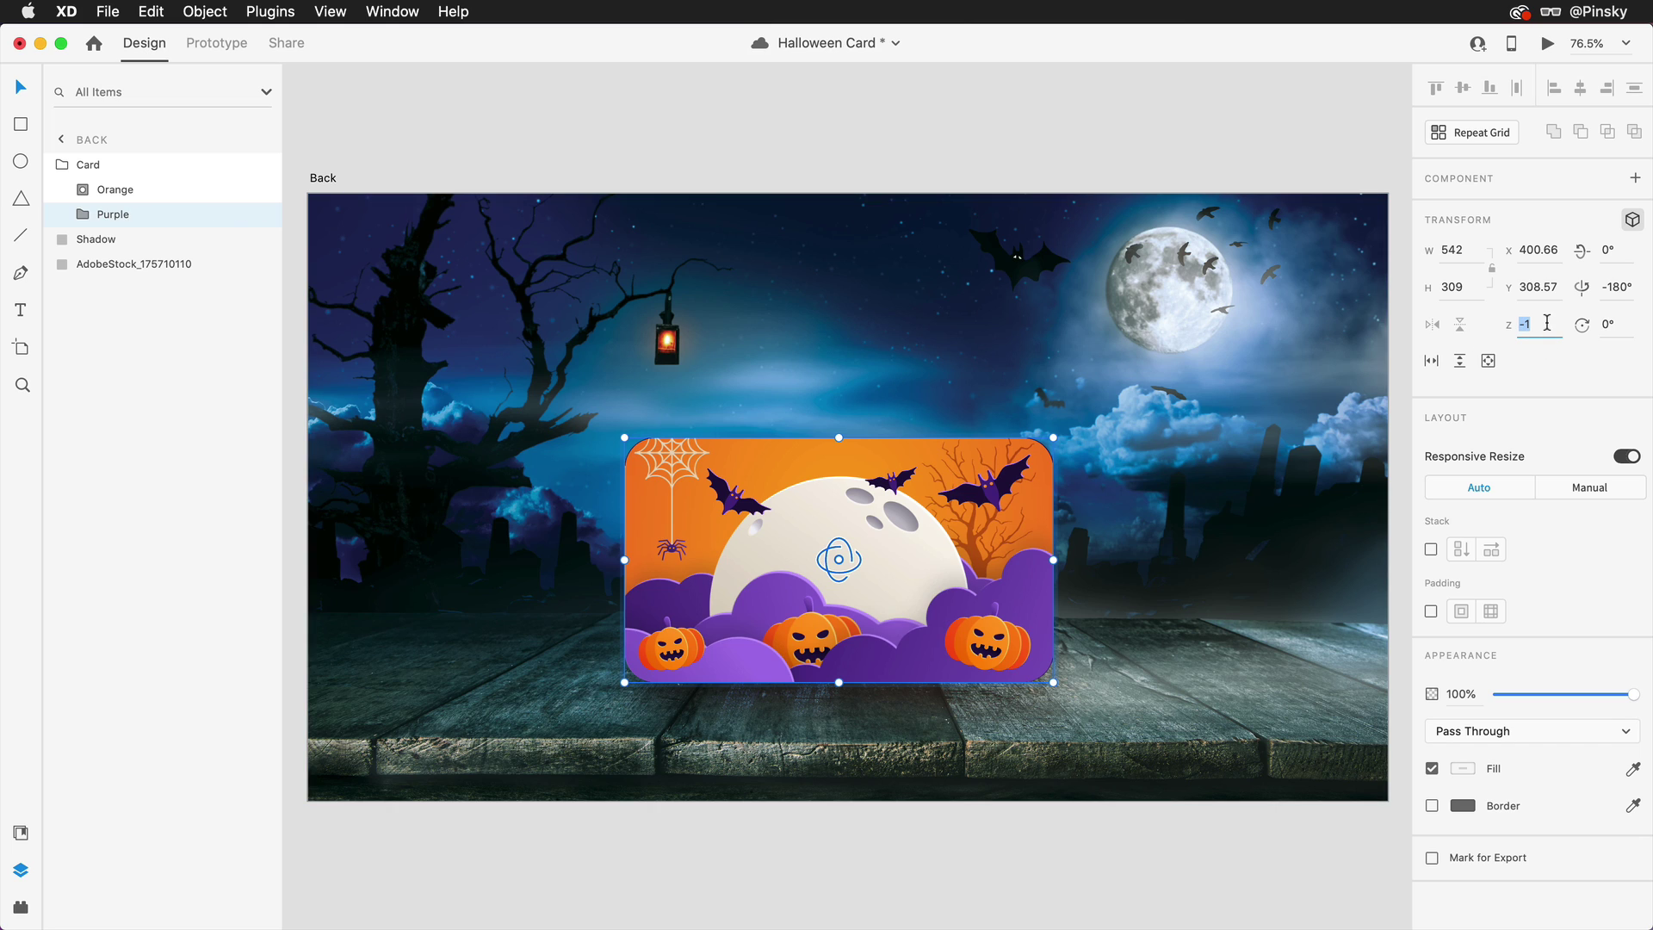
type("1")
key("Tab")
left_click(172, 191)
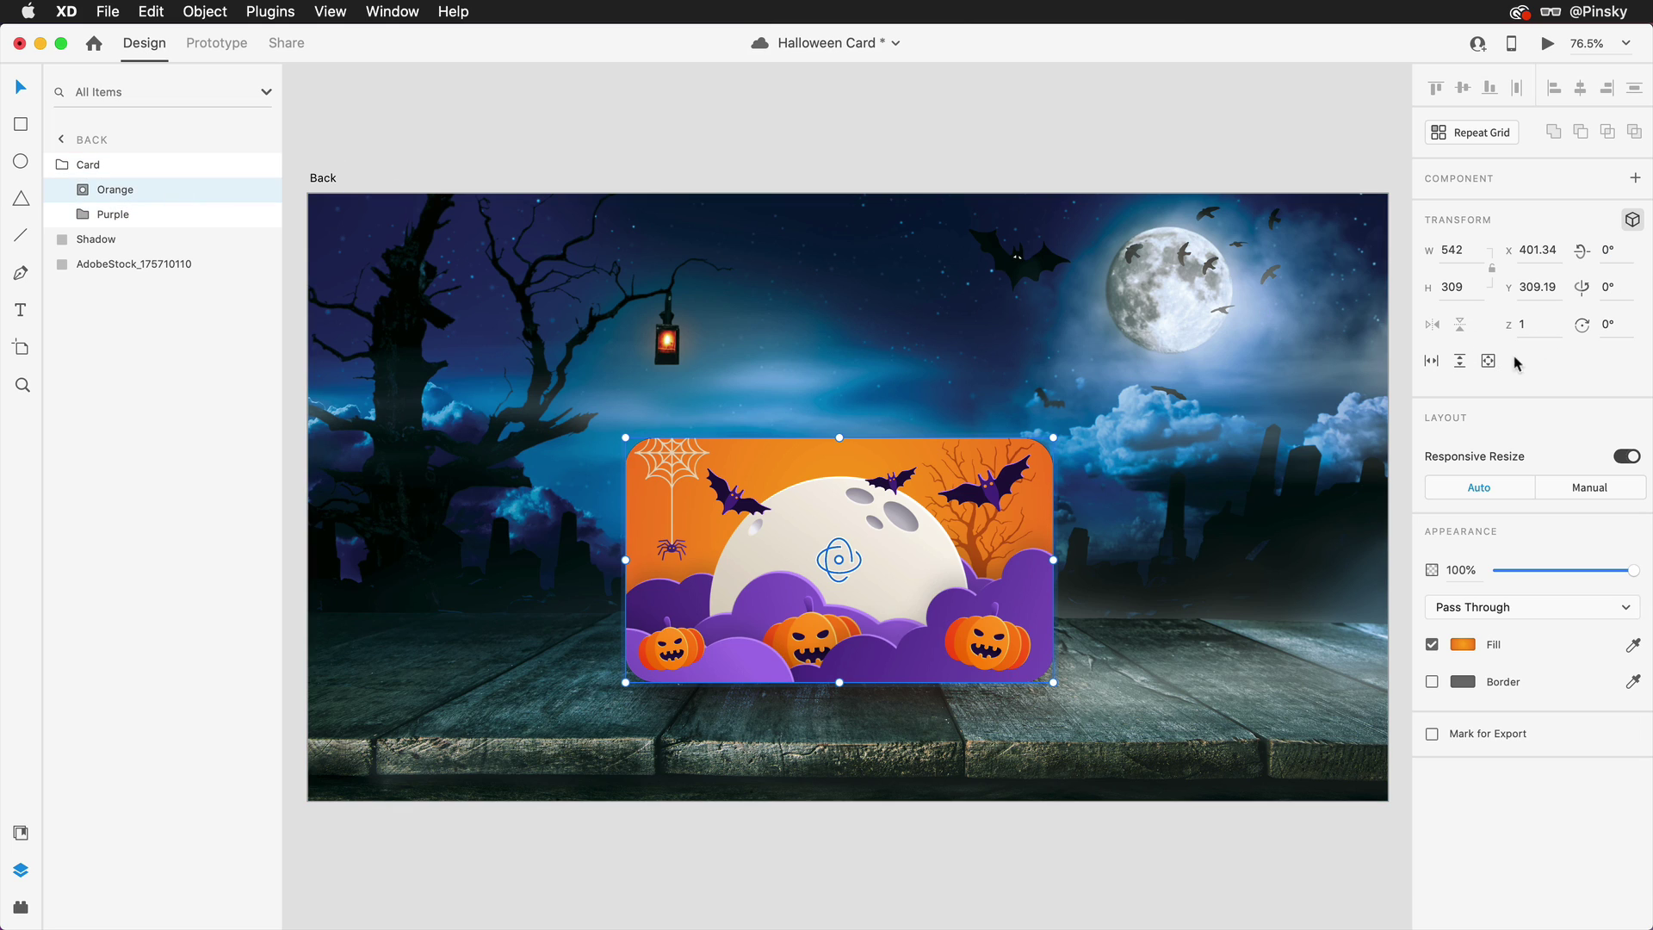
type("-1")
key("Return")
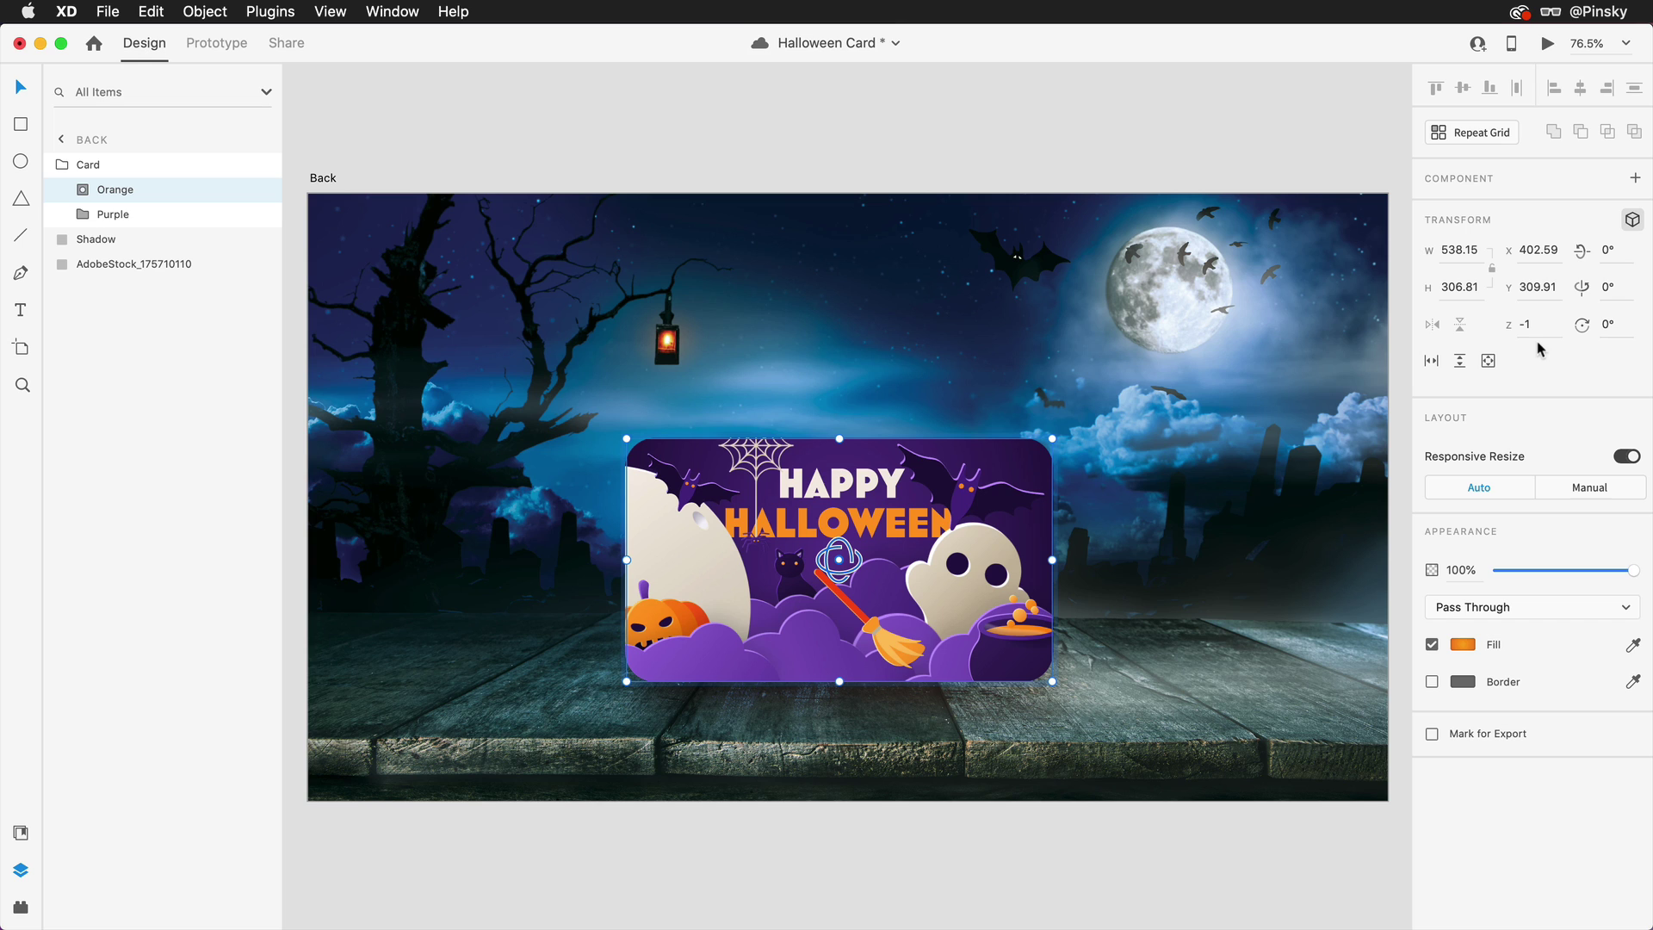
key("Escape")
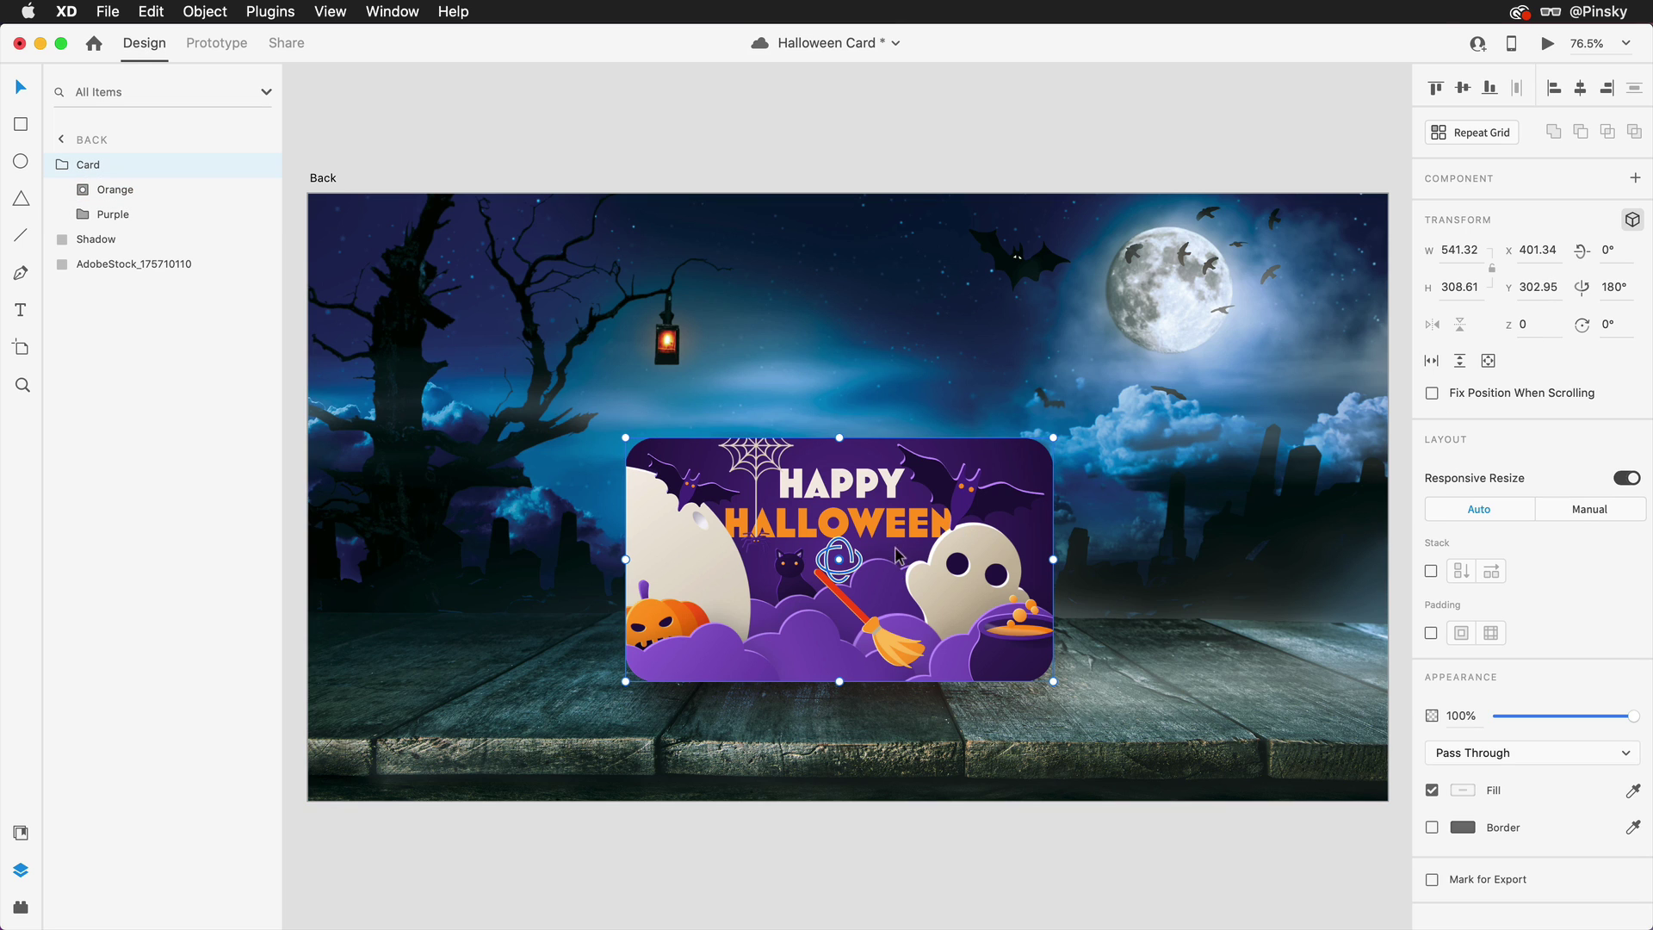
- Lift the Card group above the table, and set its shadow to 2° rotation and 50% opacity
left_click_drag(900, 568, 821, 492)
left_click(878, 680)
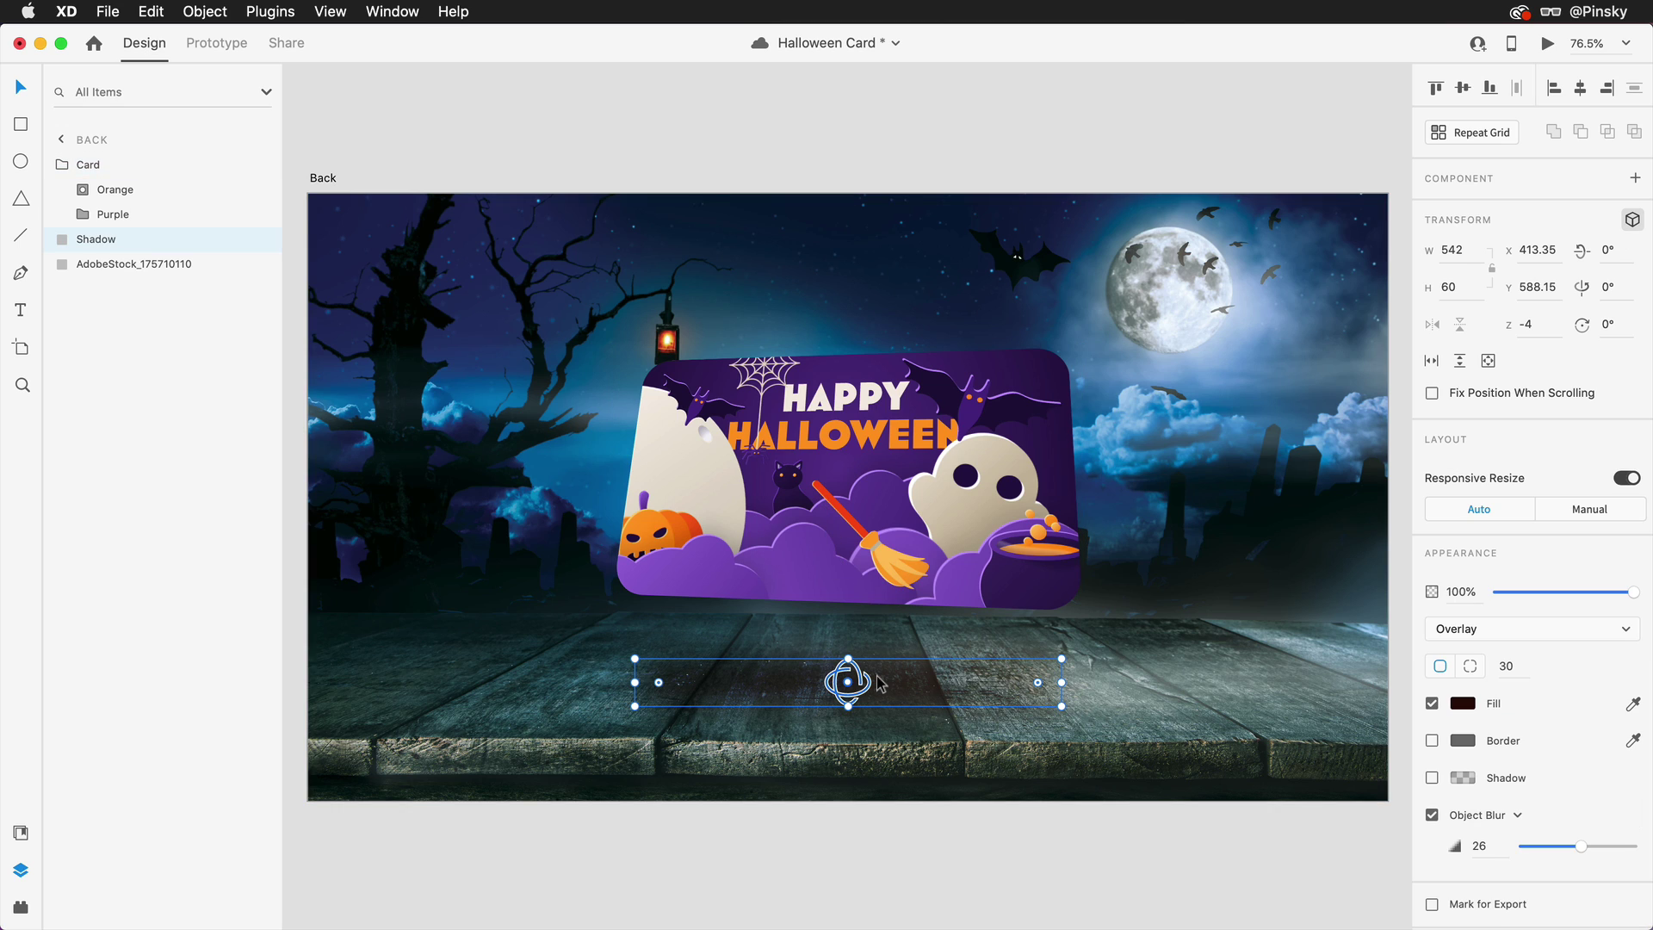
left_click_drag(1066, 707, 1064, 720)
left_click_drag(1633, 592, 1566, 592)
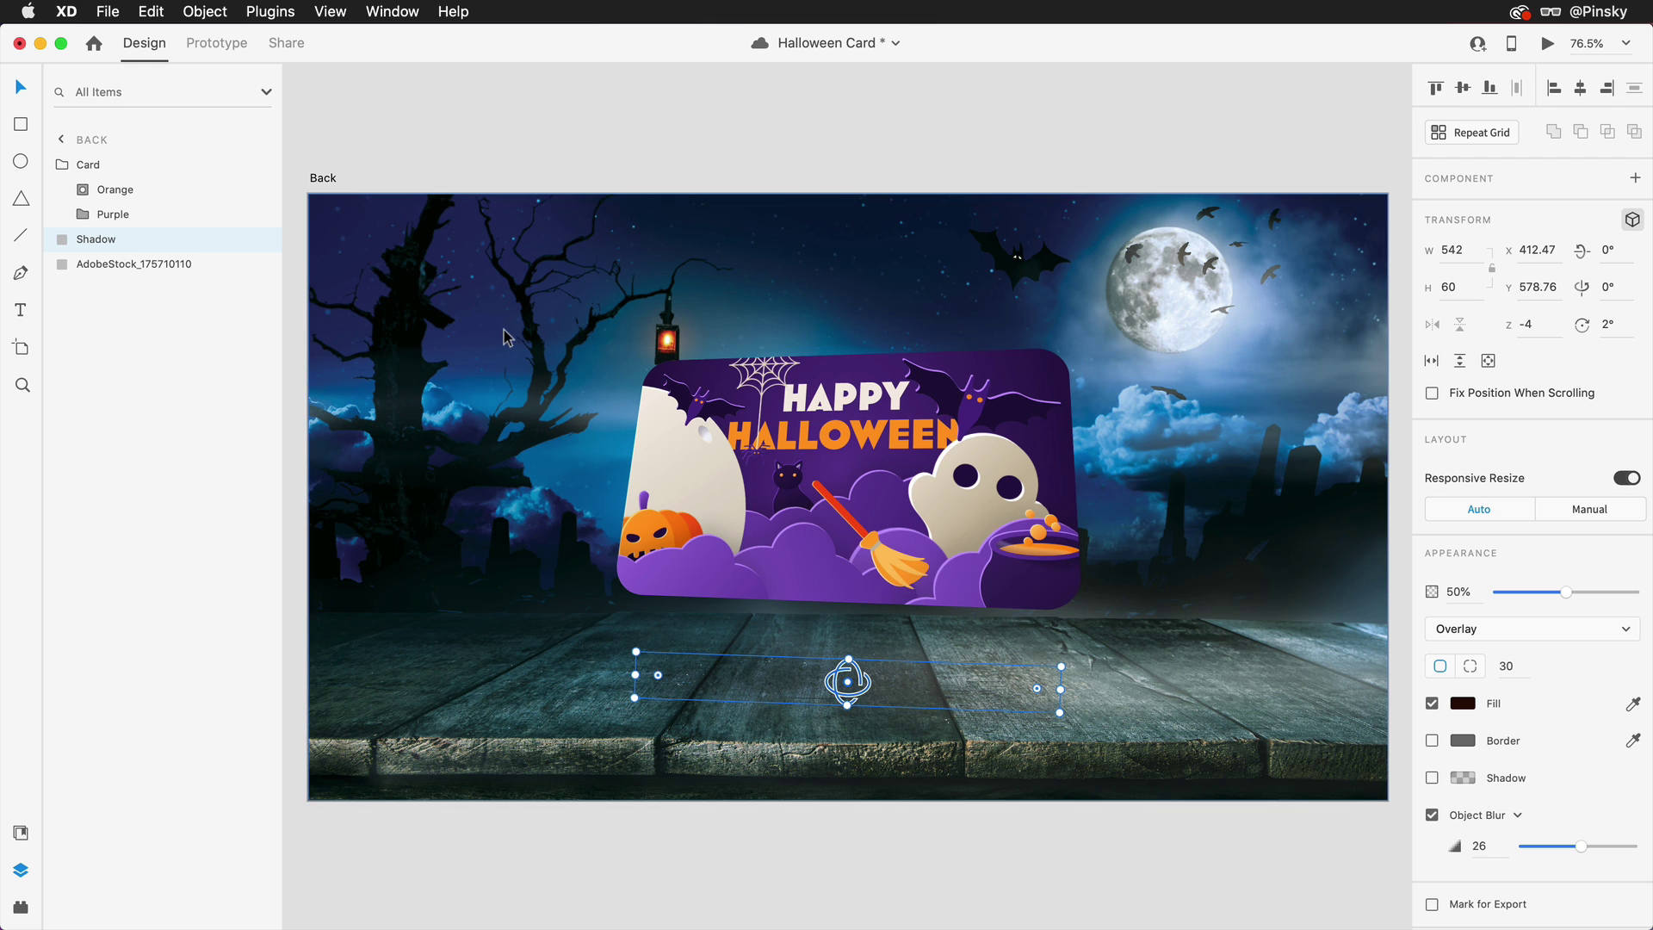
scroll(506, 336, "down", 1)
scroll(505, 336, "left", 10)
- In Prototype mode, wire the front Card to Back with Tap, Auto-Animate and Snap easing
scroll(506, 336, "left", 5)
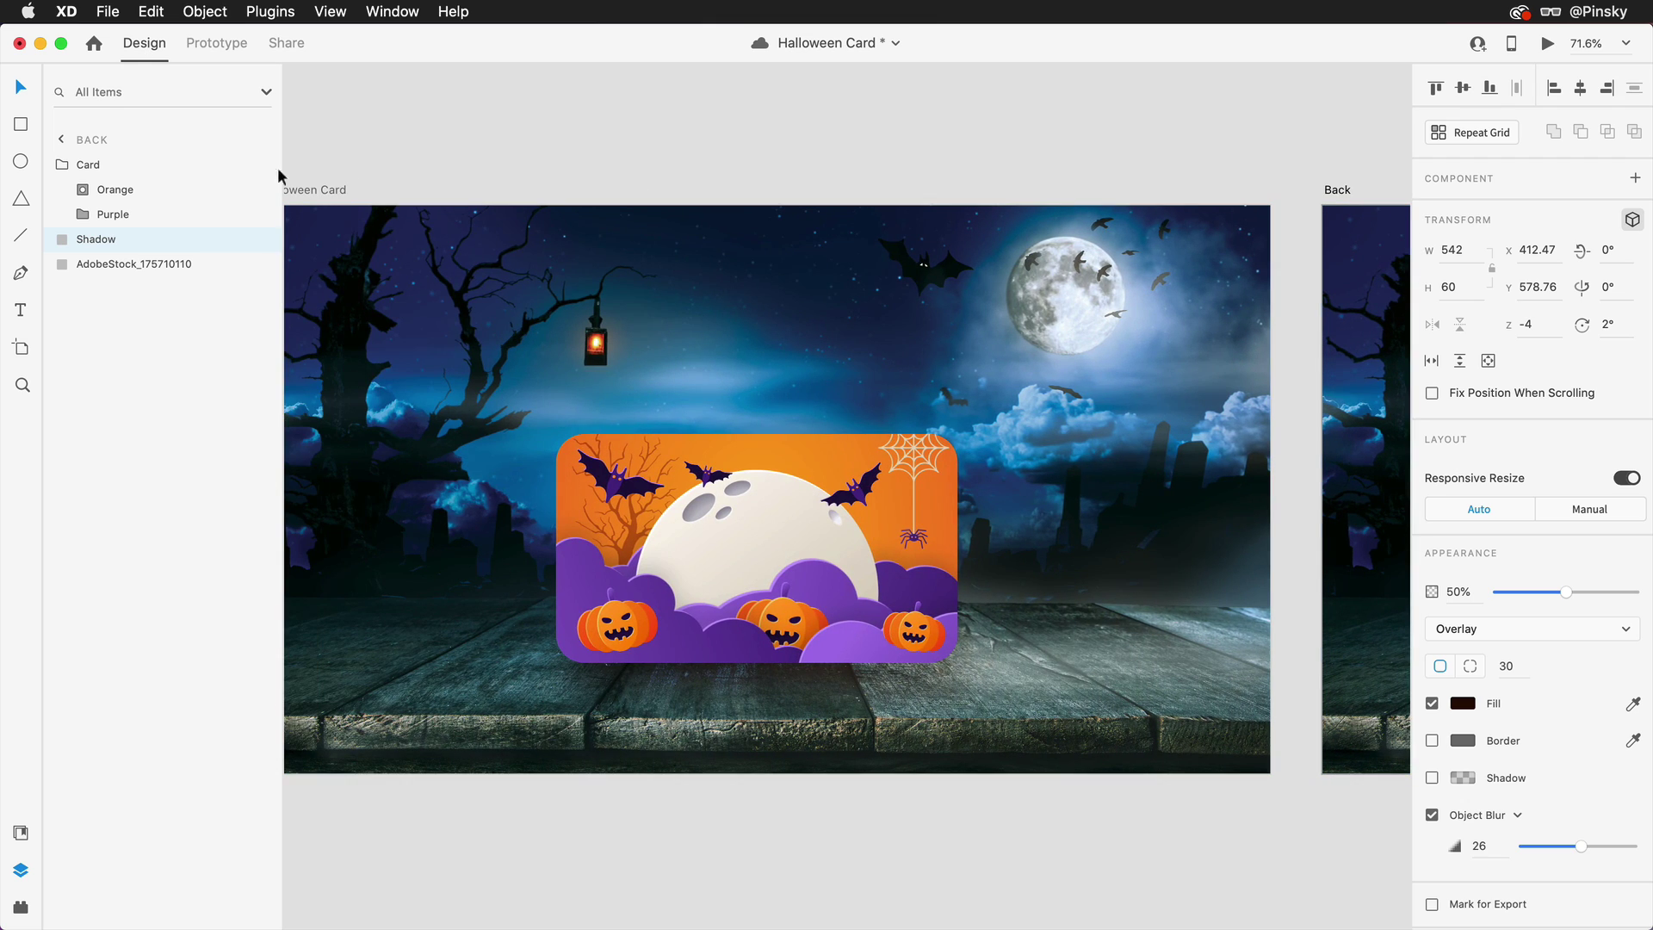
left_click(217, 43)
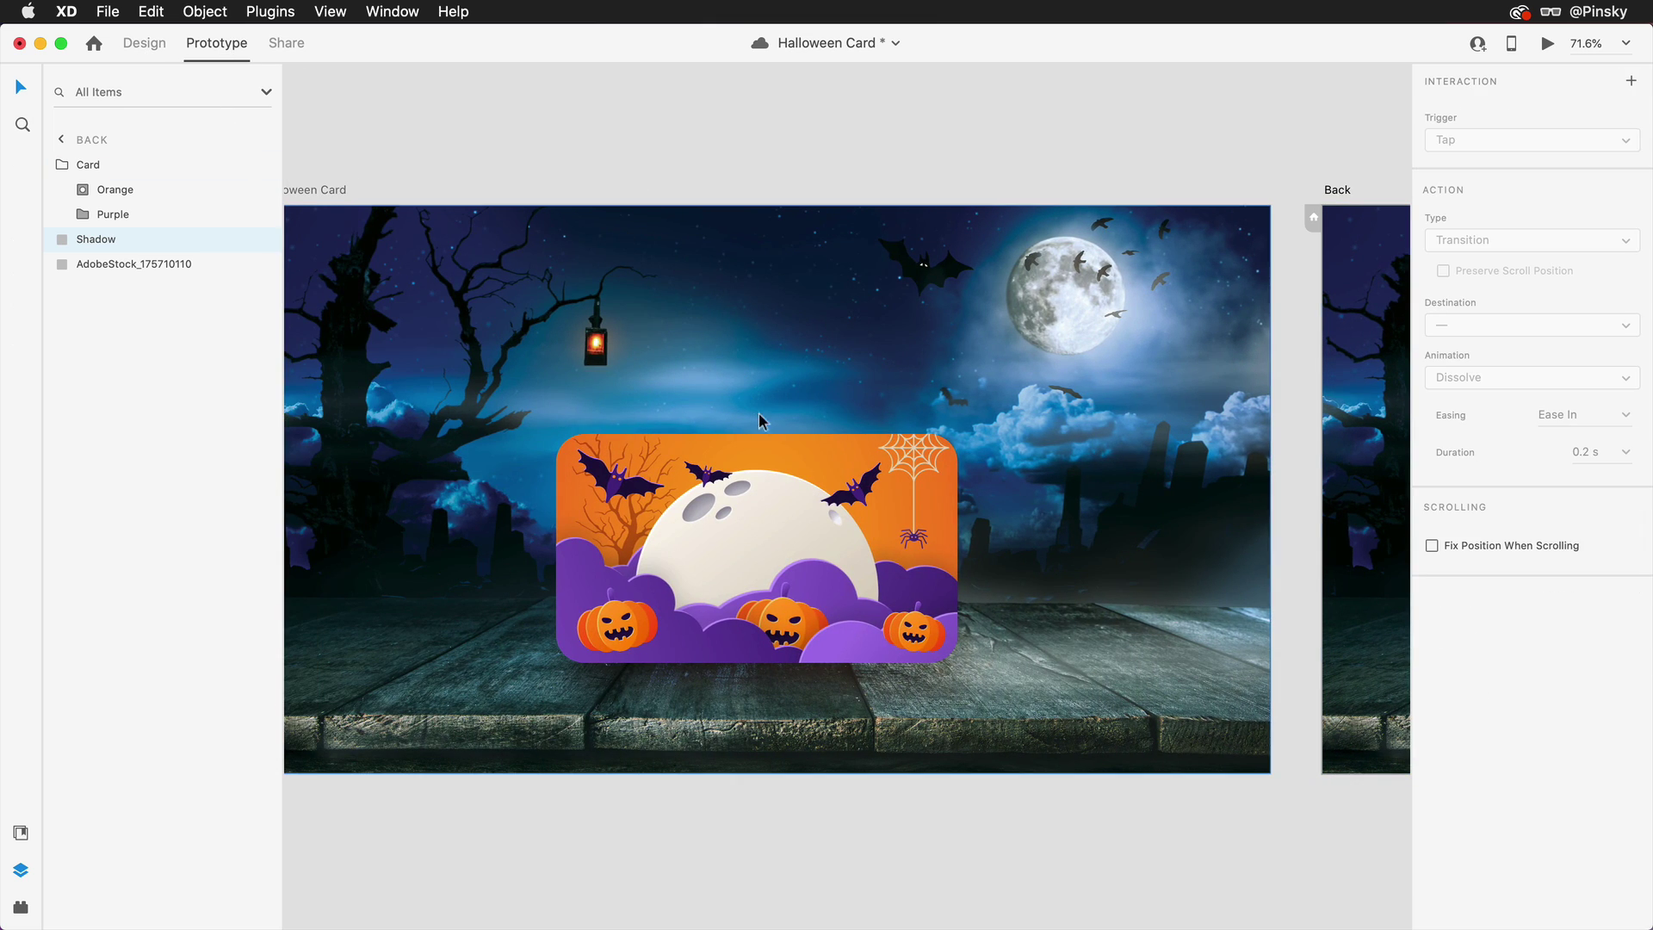
left_click(792, 525)
scroll(792, 525, "right", 5)
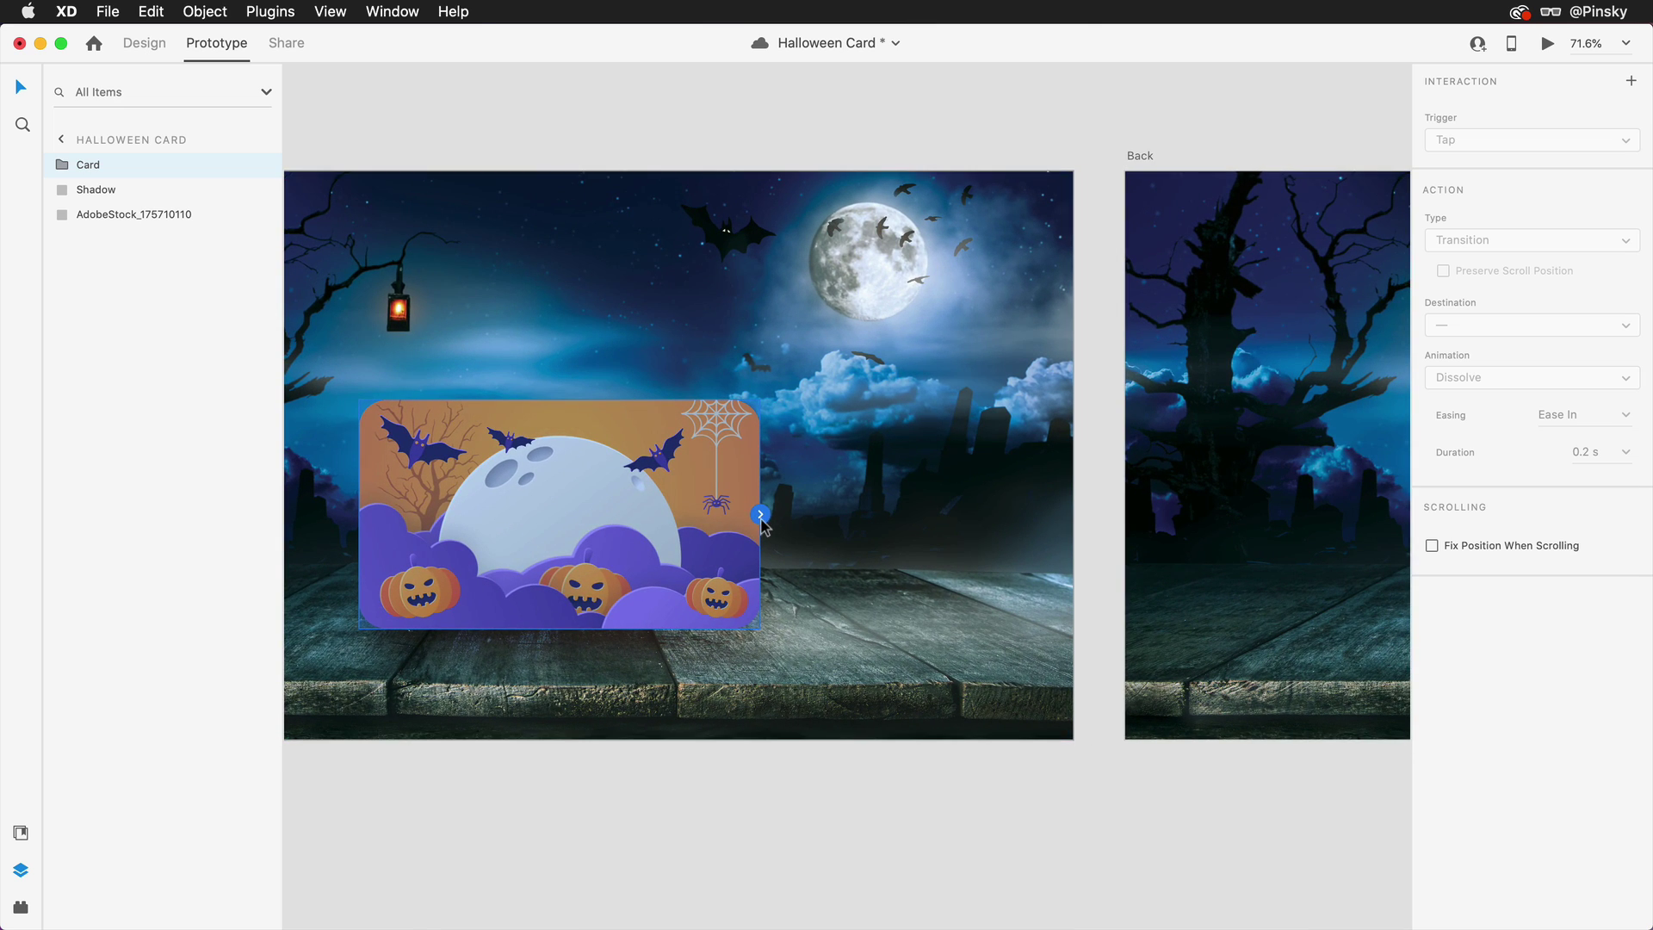
left_click_drag(759, 514, 1175, 383)
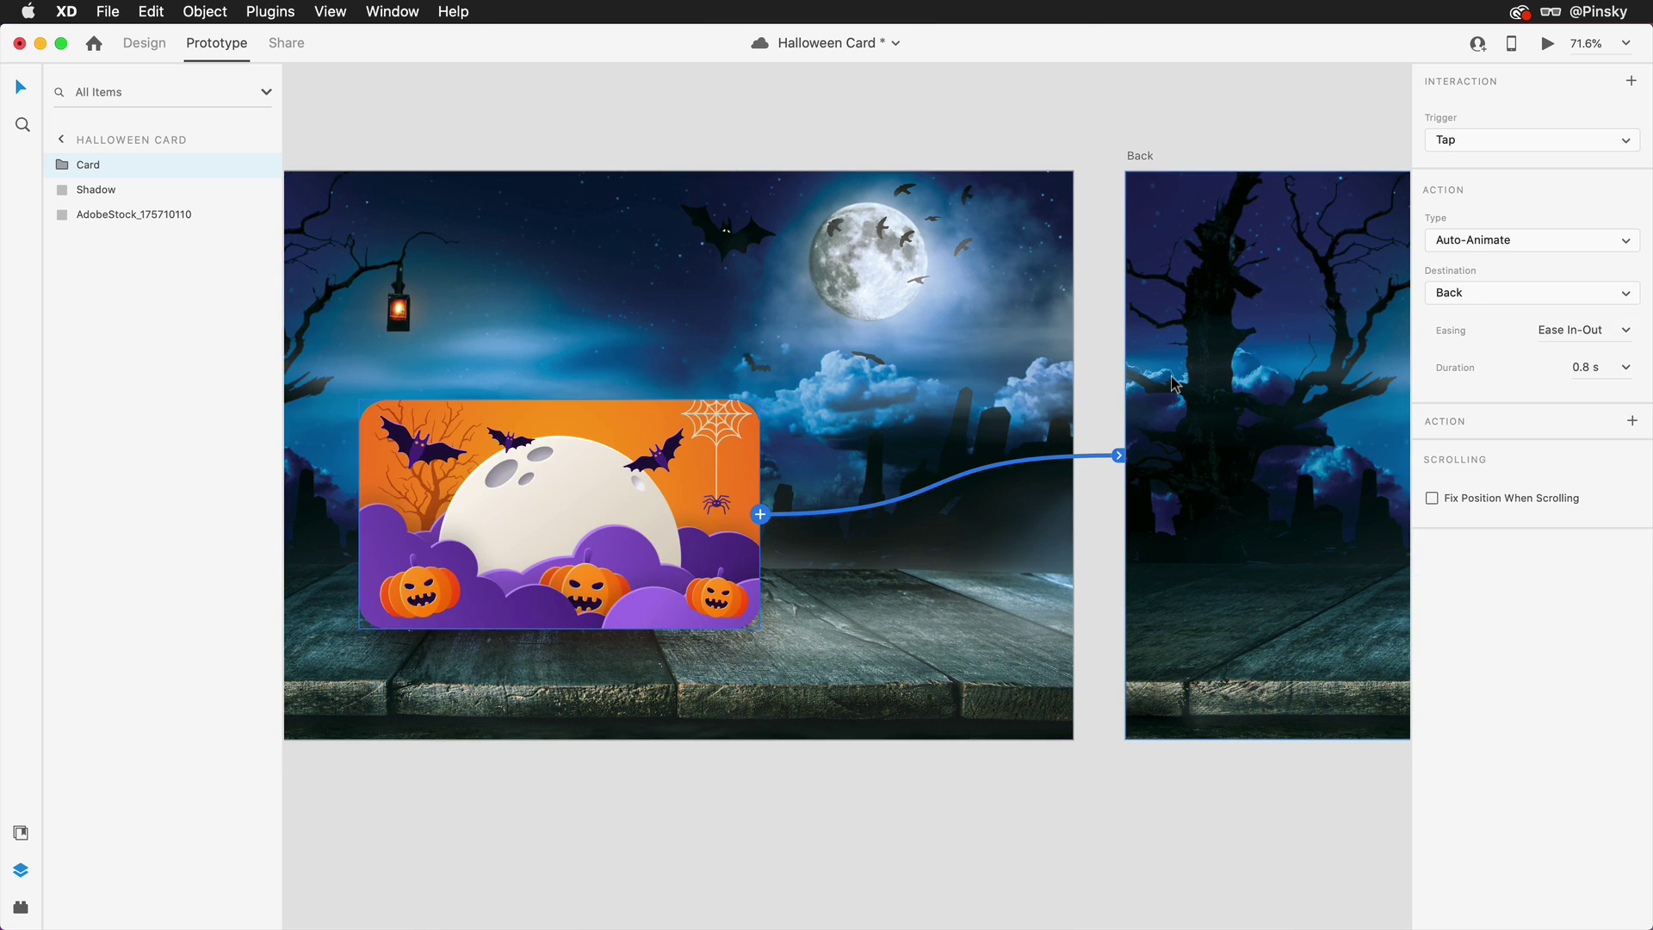
left_click(1537, 140)
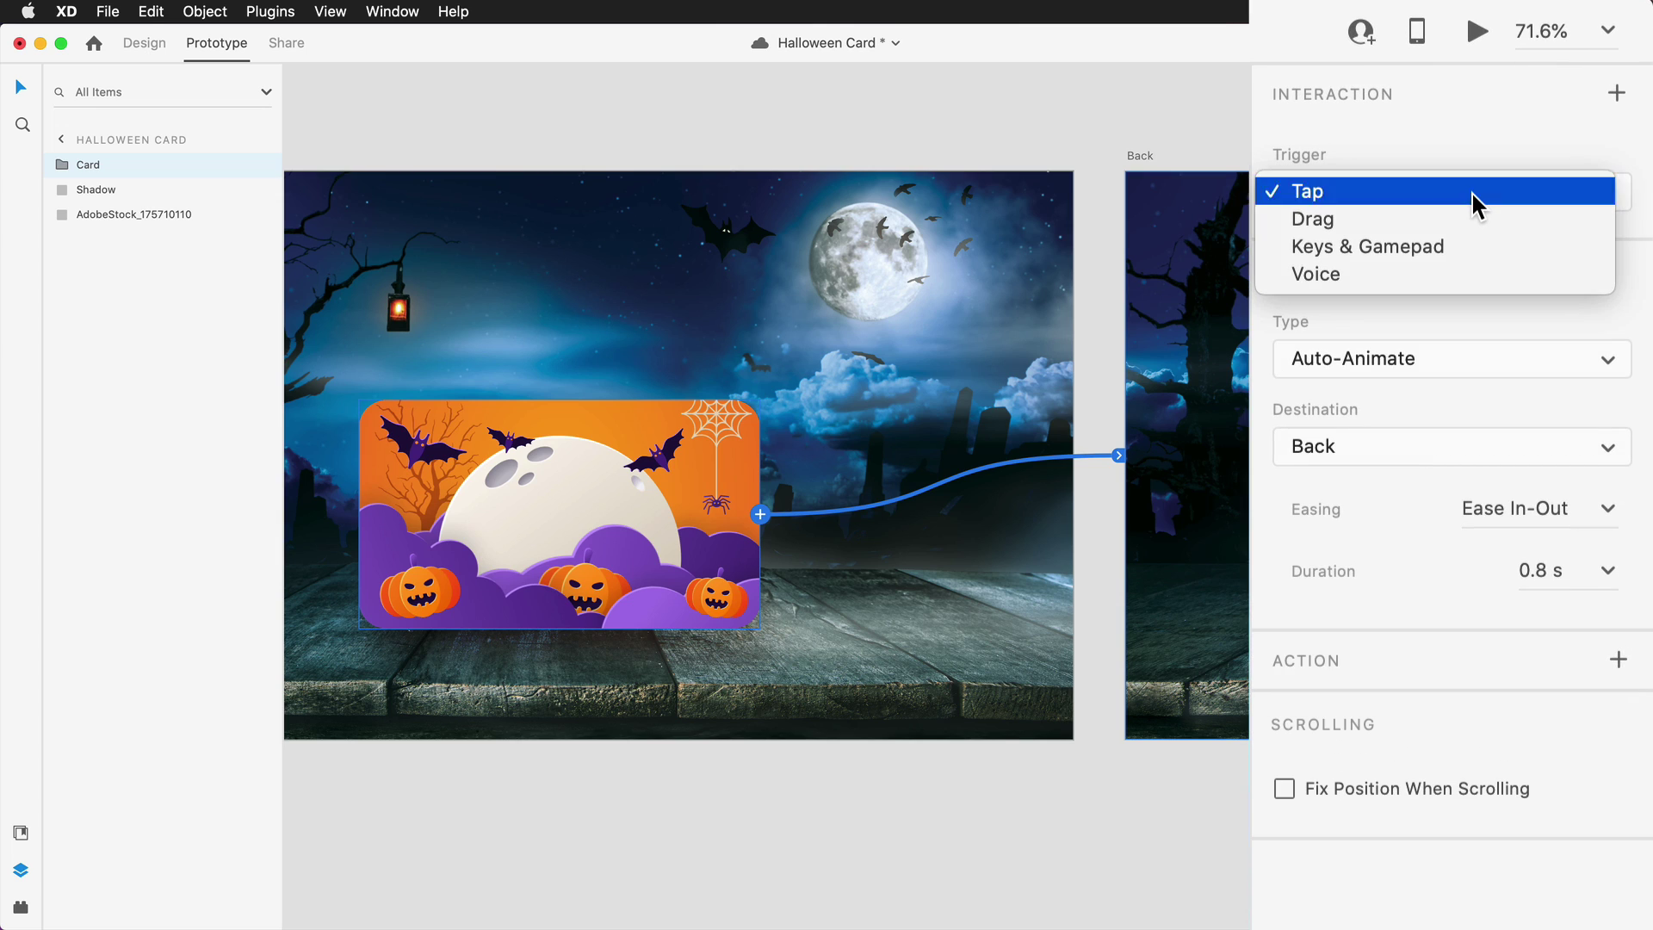
left_click(1472, 191)
left_click(1436, 358)
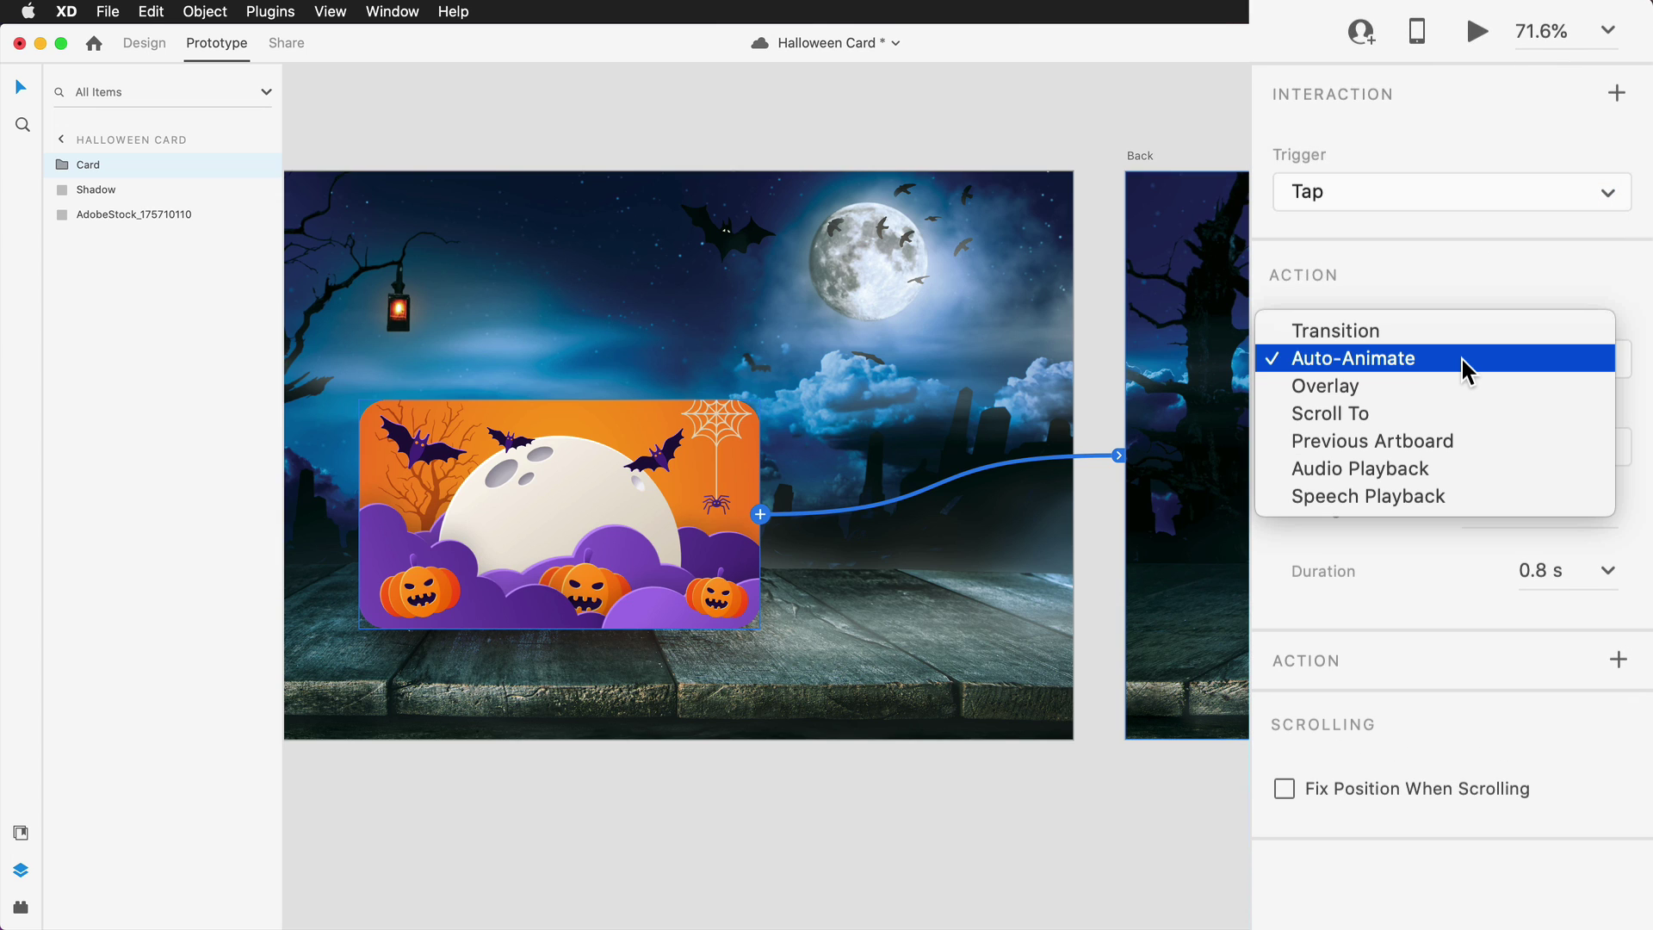
left_click(1462, 359)
left_click(1607, 509)
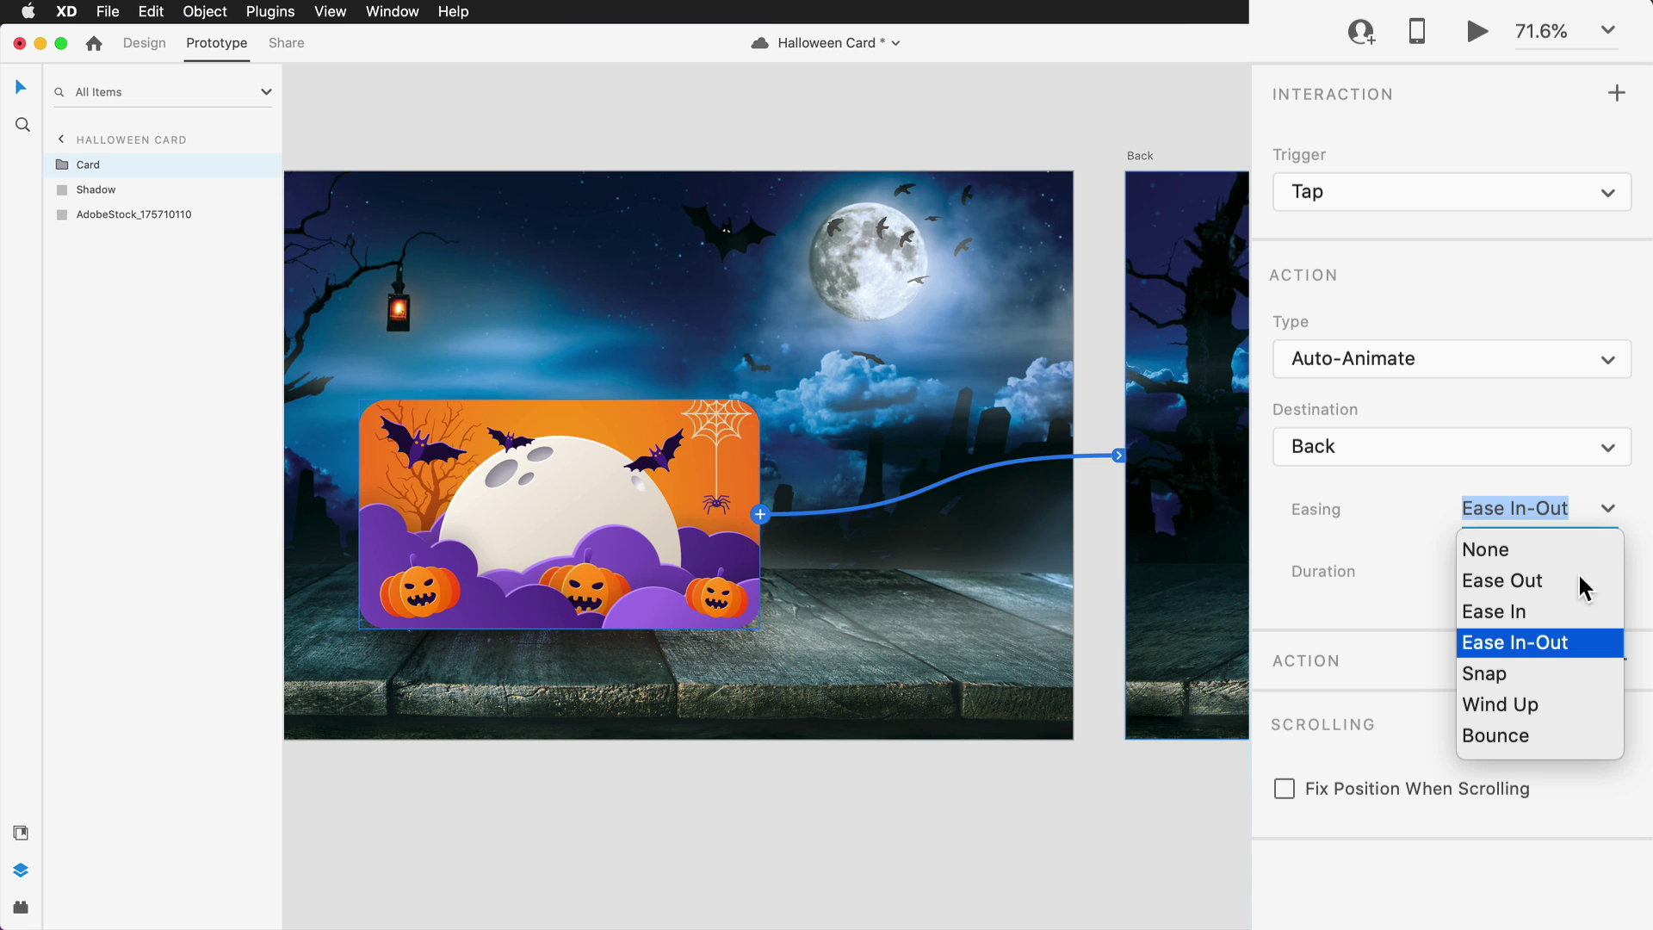
left_click(1536, 673)
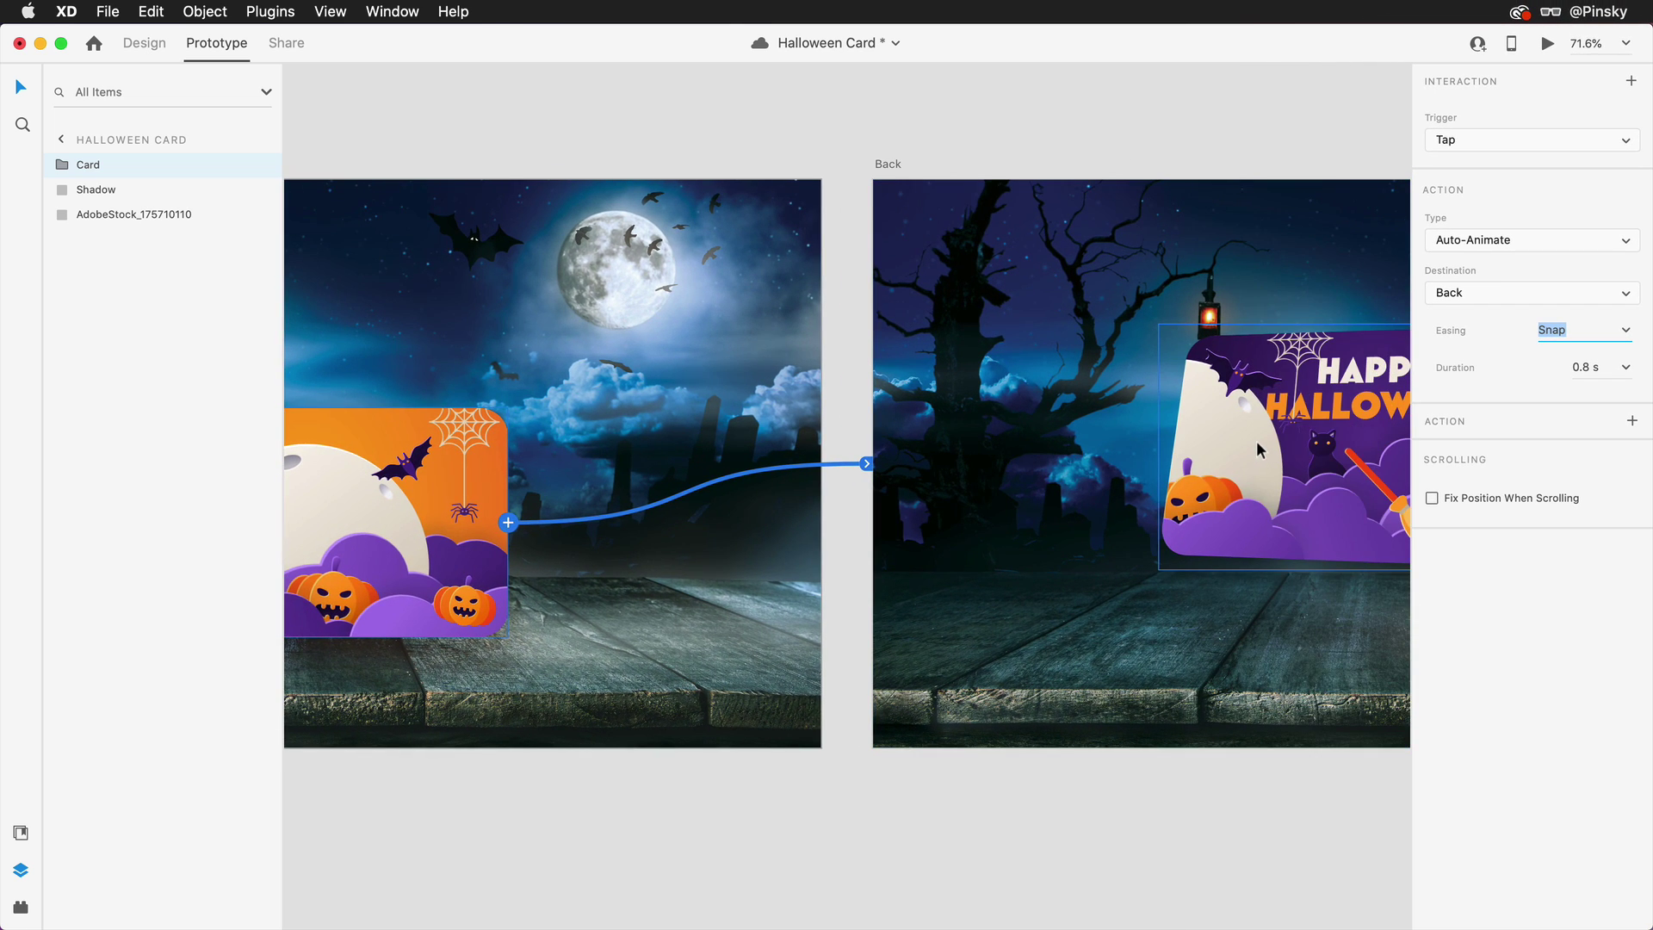
- Wire the Back artboard's card to Halloween Card with Ease In-Out easing
left_click(1257, 450)
scroll(1257, 449, "right", 5)
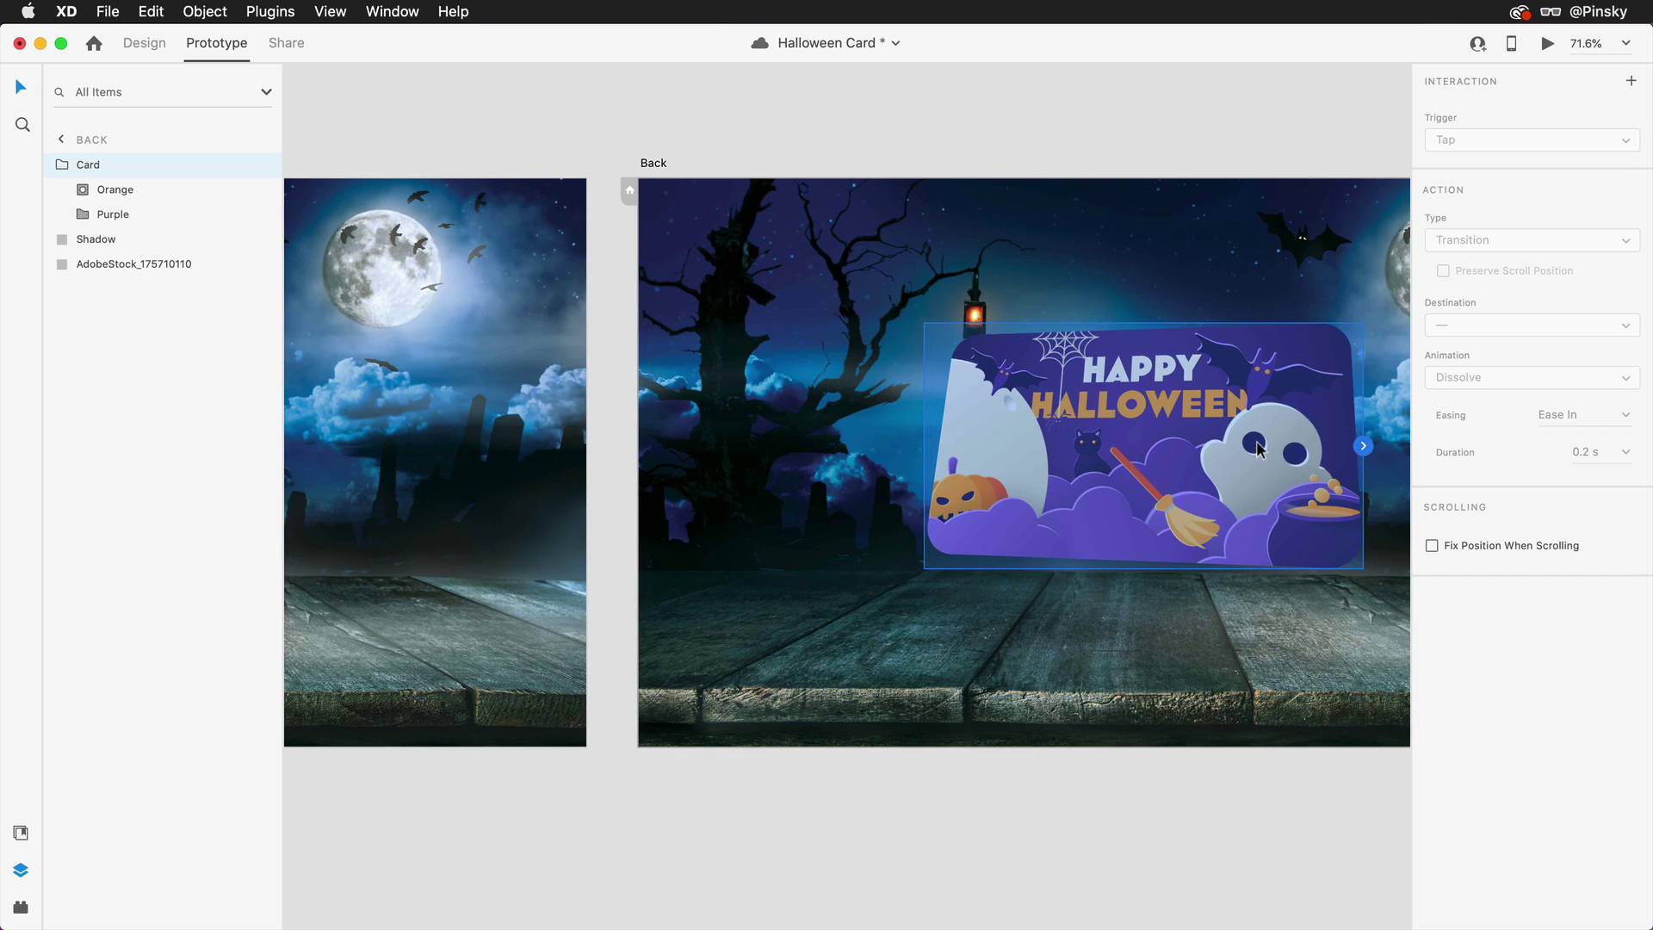
left_click_drag(1363, 446, 552, 396)
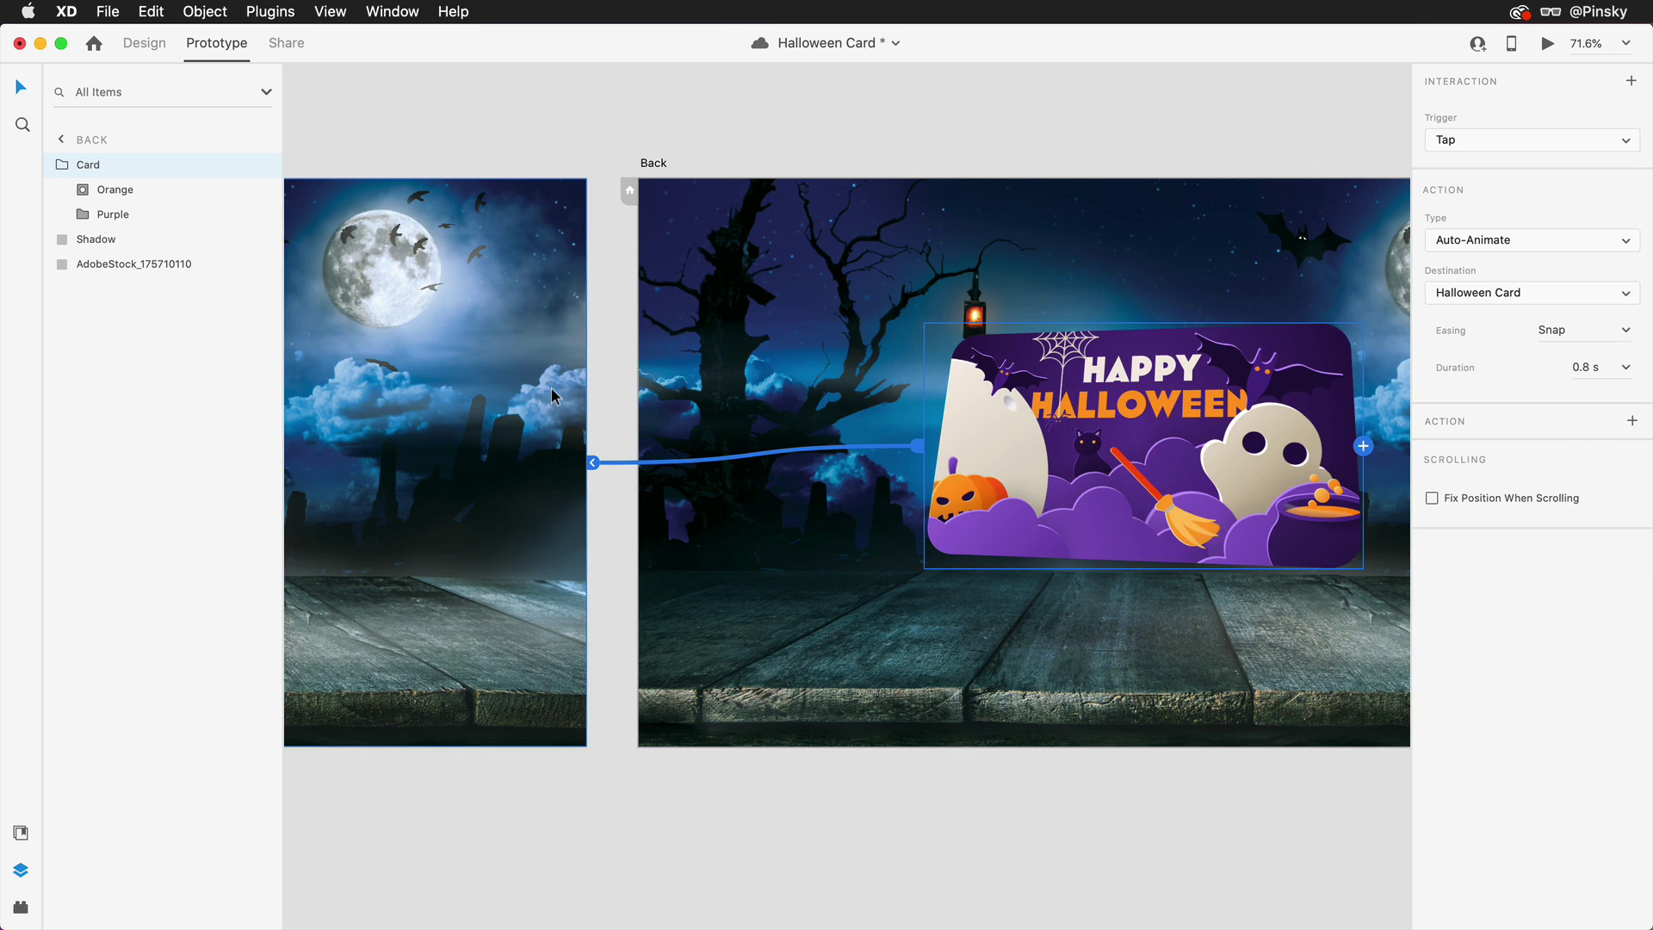
left_click(1621, 336)
left_click(1590, 411)
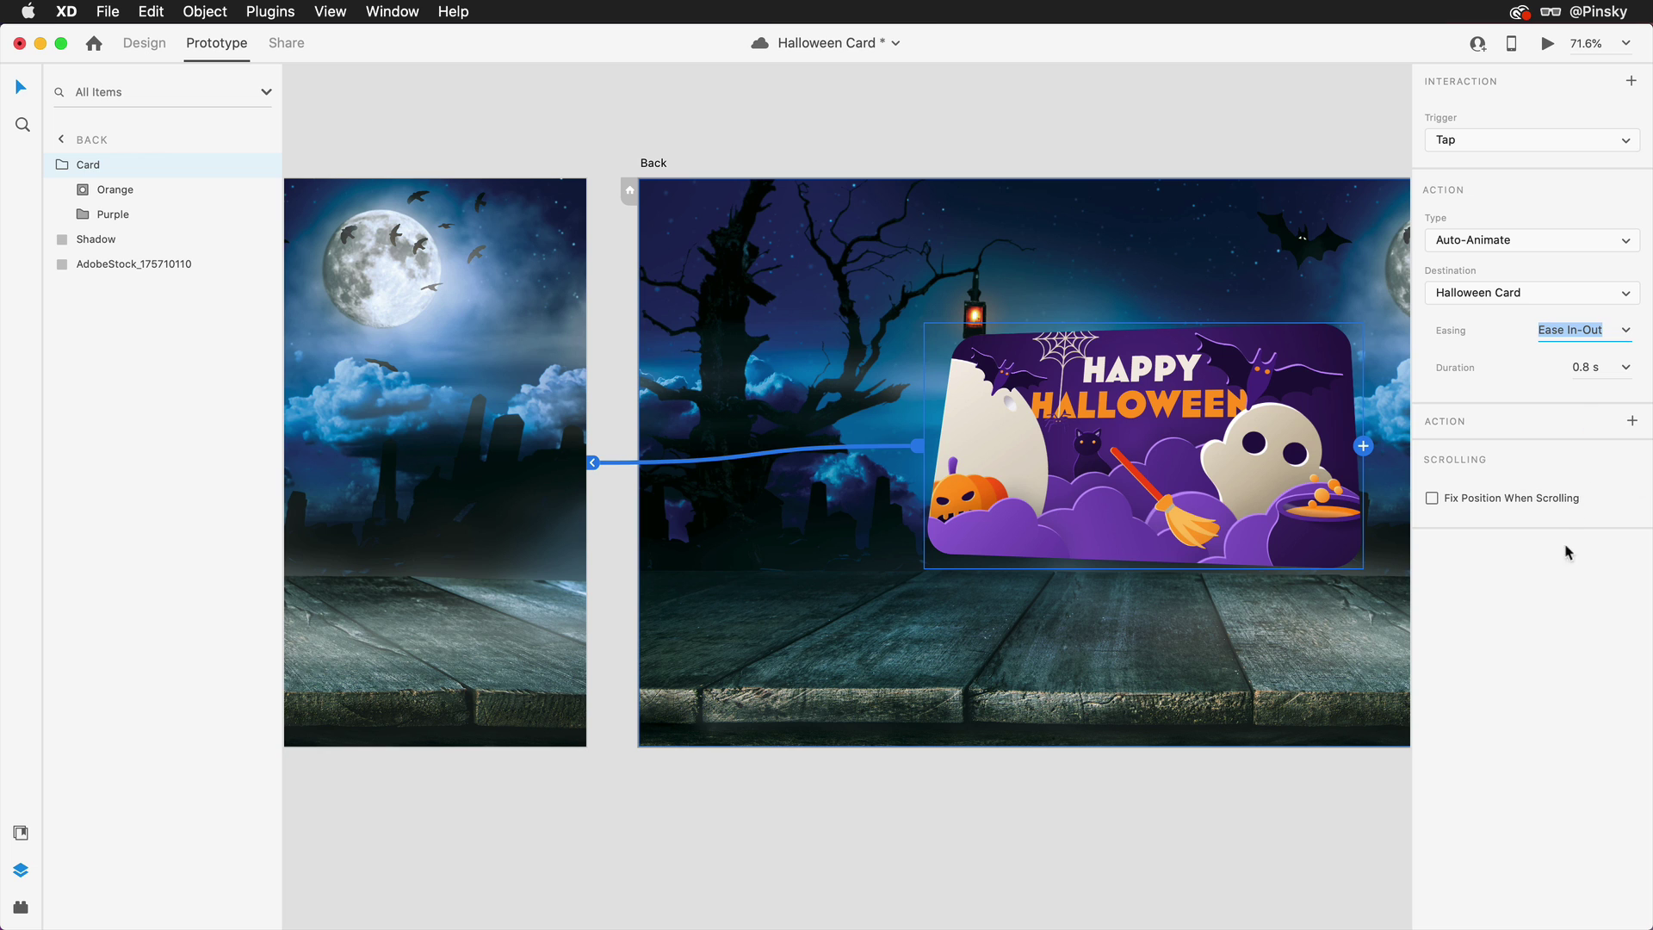
scroll(515, 405, "left", 10)
scroll(513, 404, "left", 2)
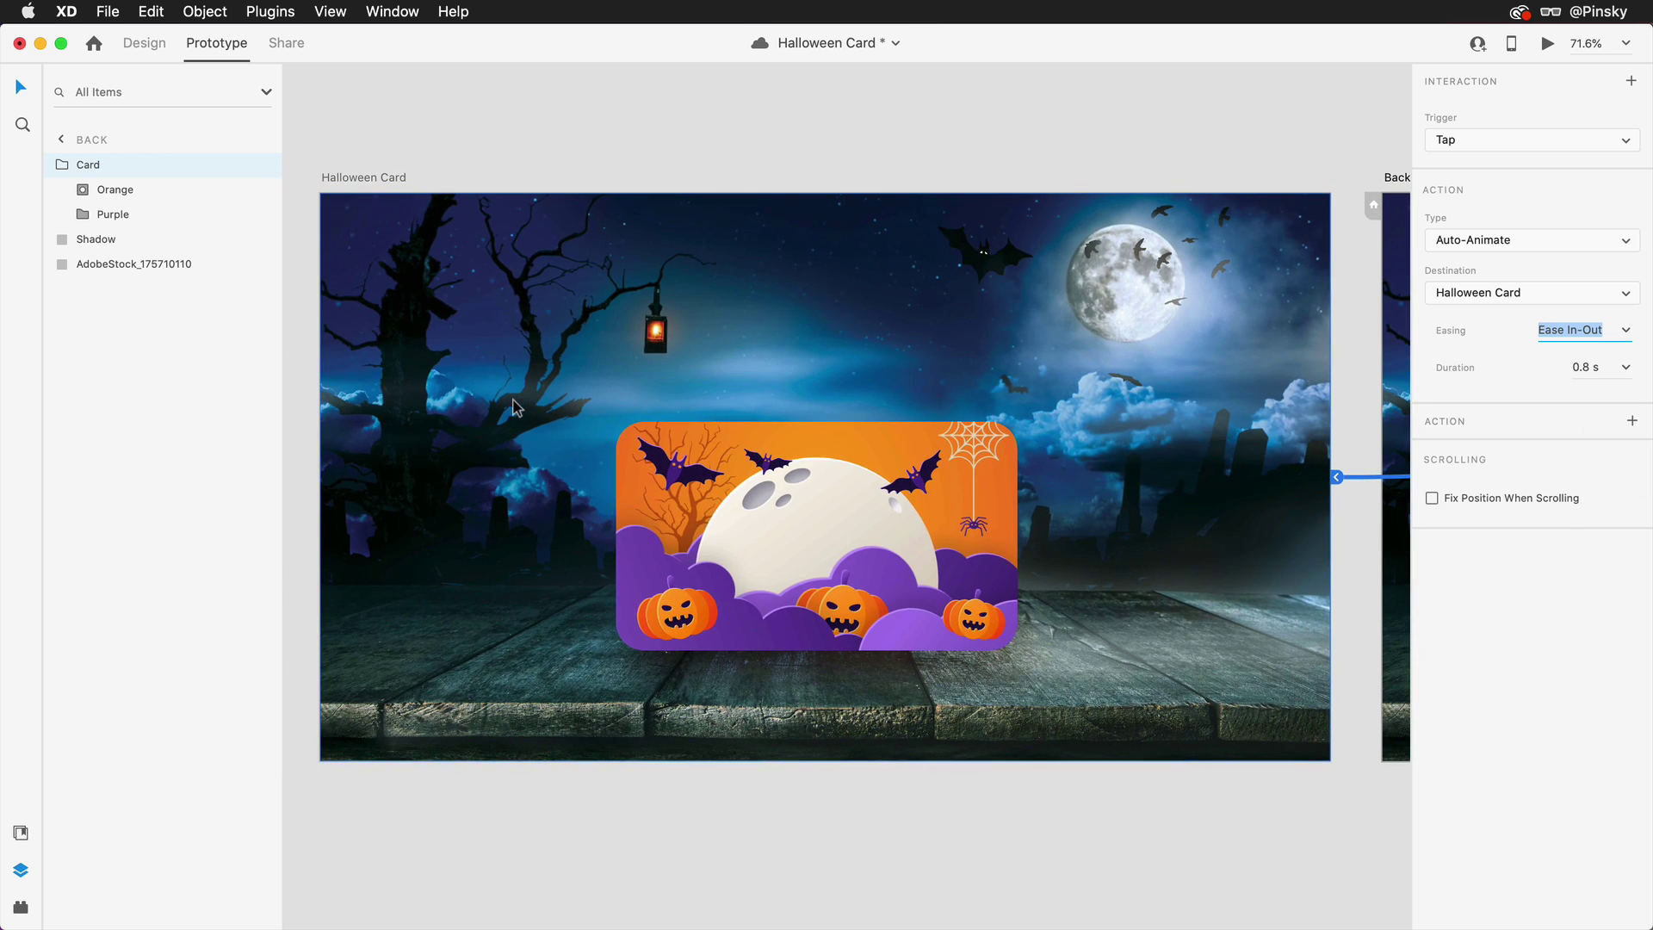
left_click(364, 178)
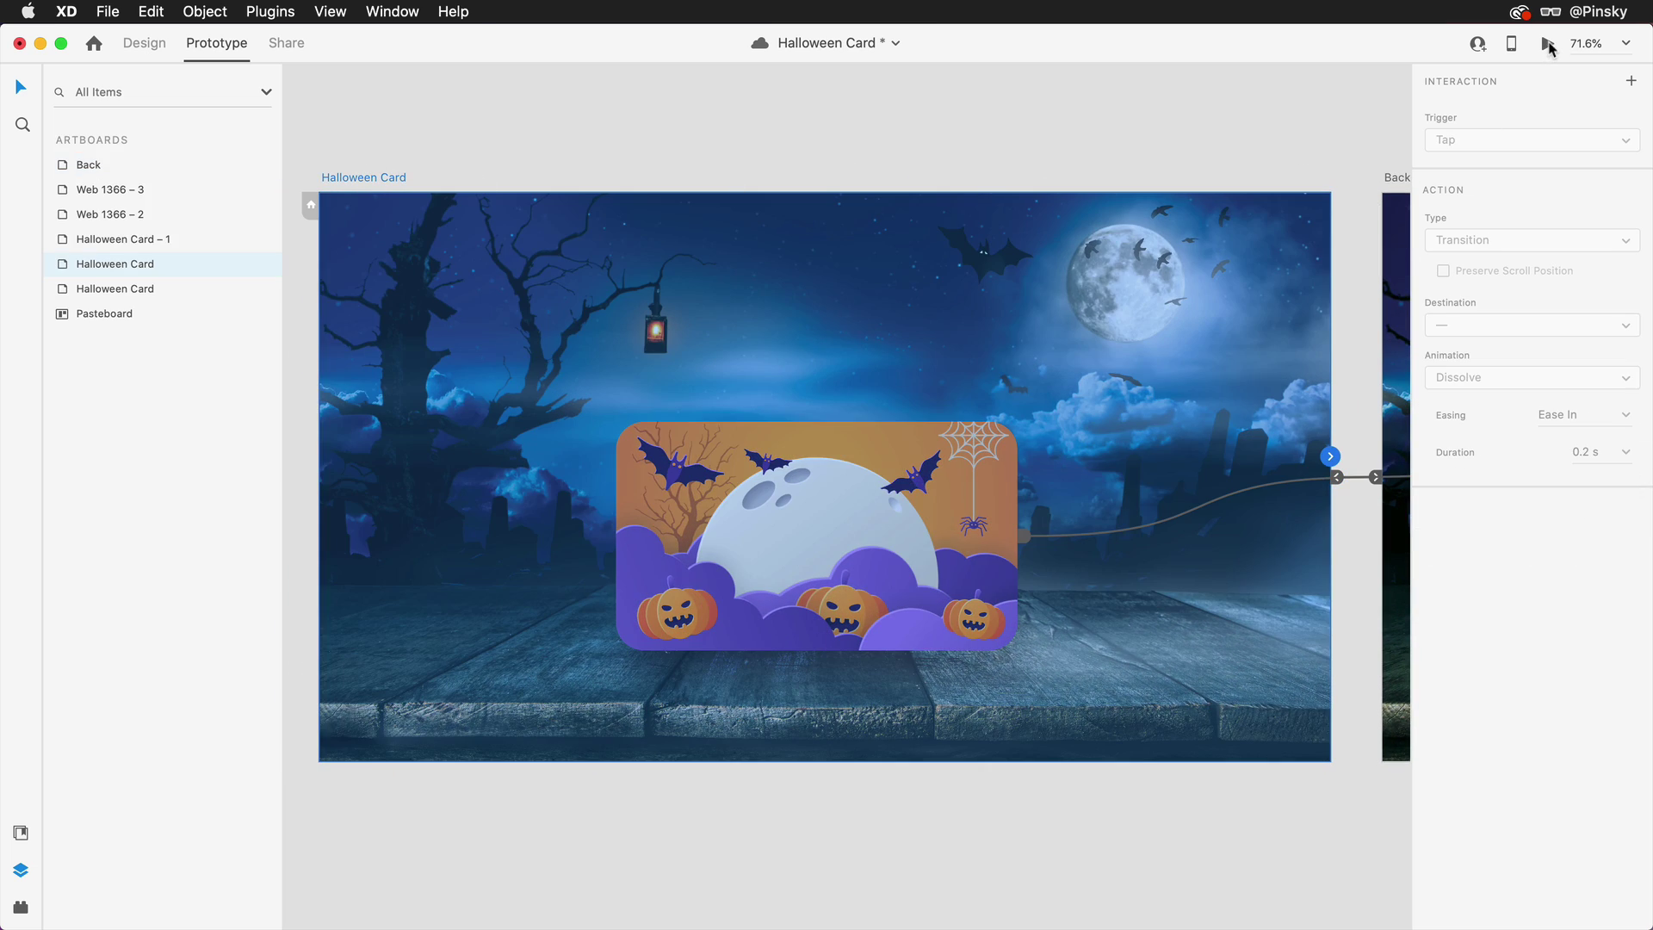
left_click(1548, 45)
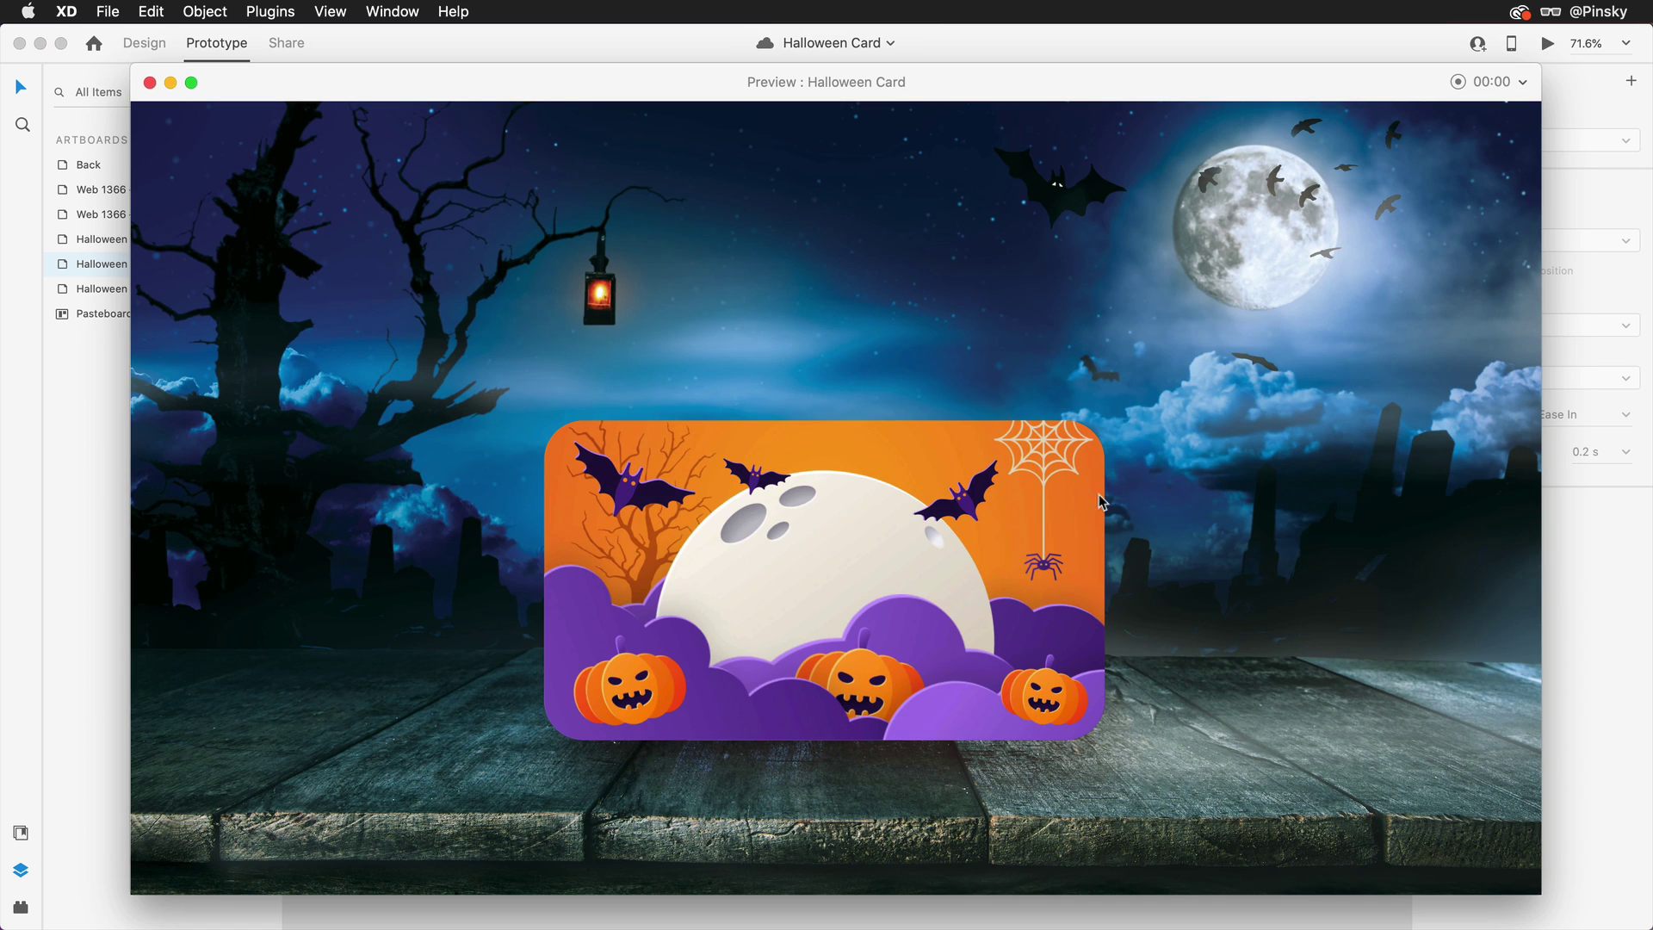
left_click(1070, 514)
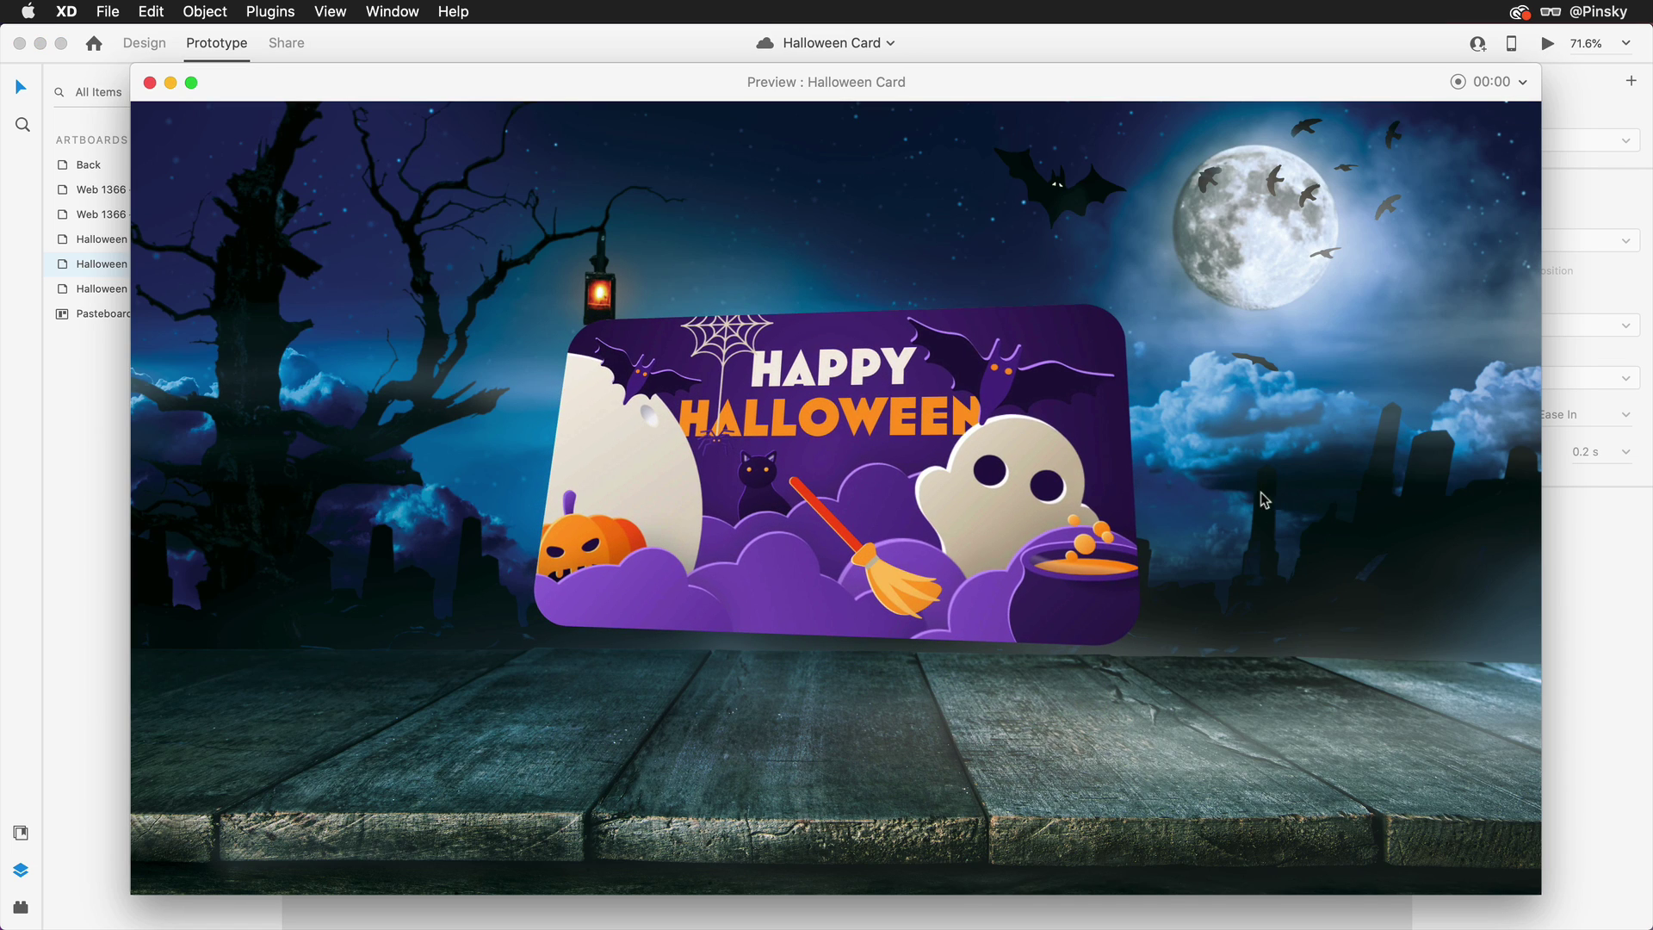
left_click(1090, 431)
key("super+w")
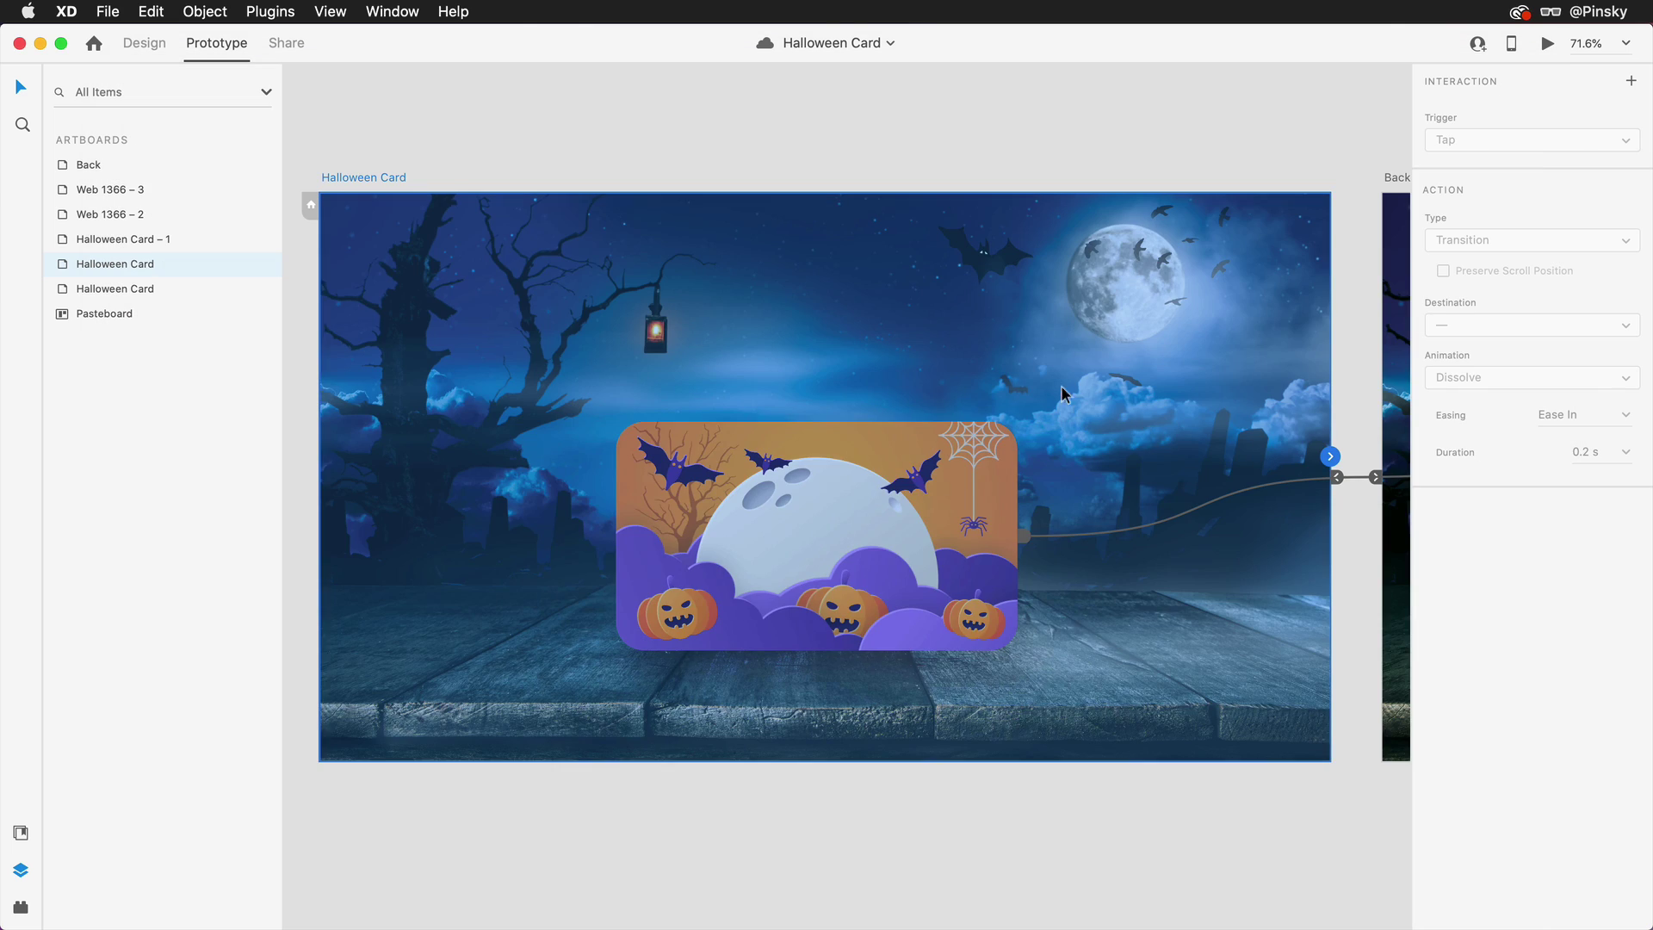
- In Design mode, hide Orange and move the ghost and cloud artwork on the Purple side
left_click(144, 45)
left_click(668, 503)
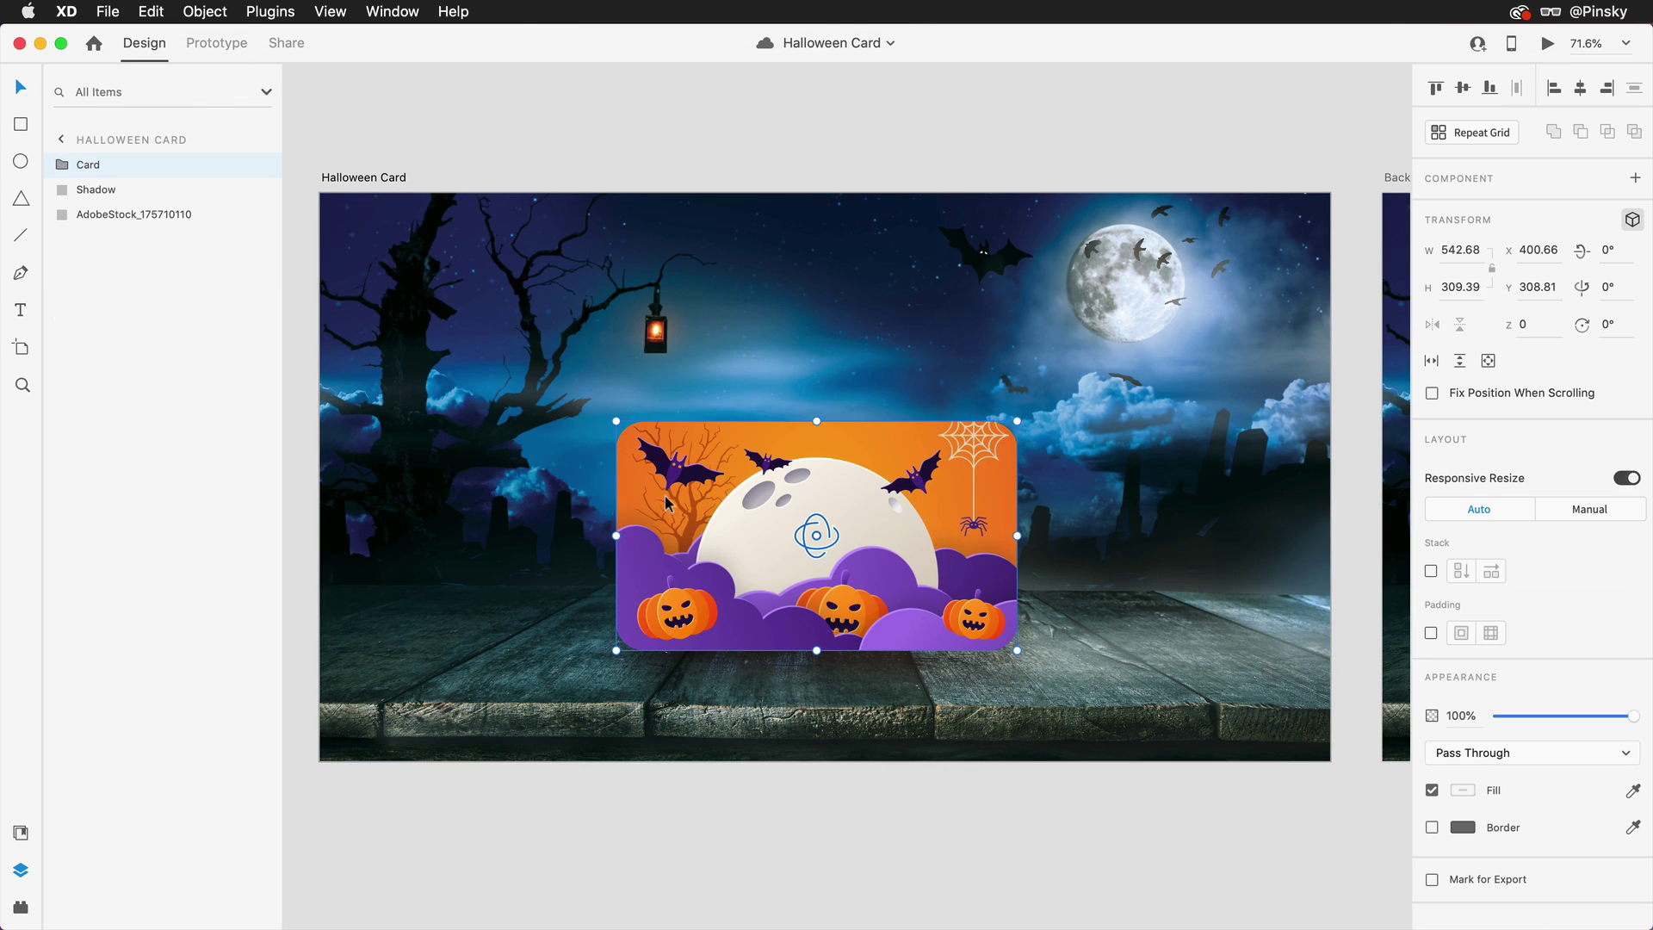
left_click(262, 189)
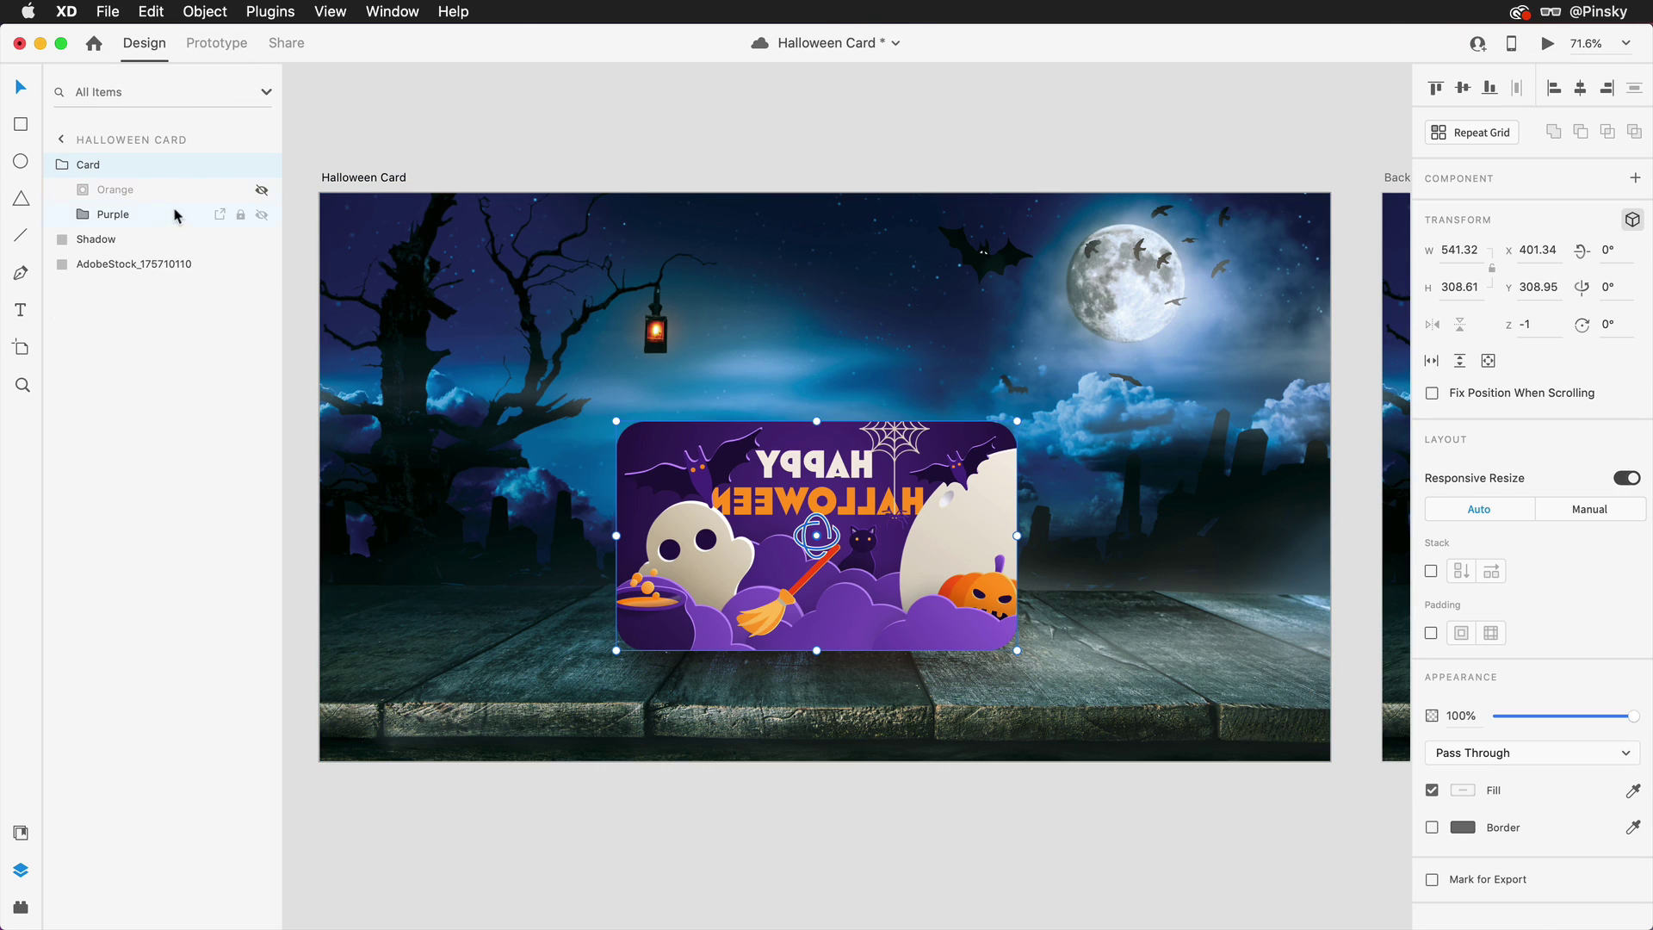
left_click(172, 215)
double_click(685, 524)
left_click_drag(684, 523, 689, 570)
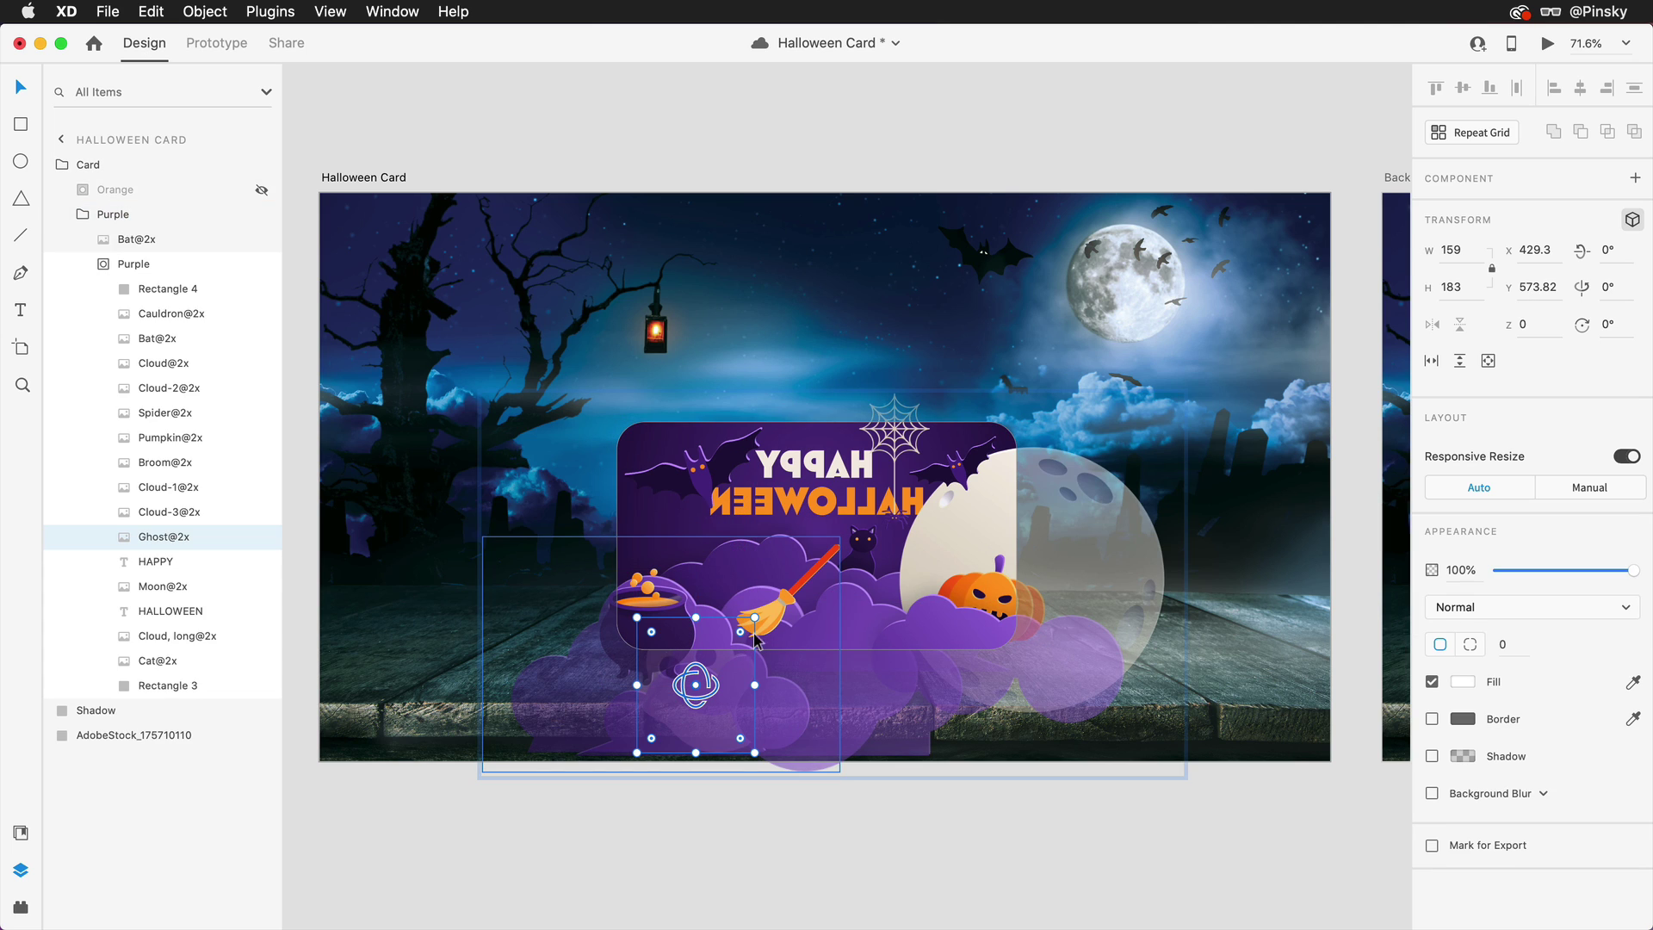
left_click_drag(853, 698, 855, 673)
left_click(660, 697)
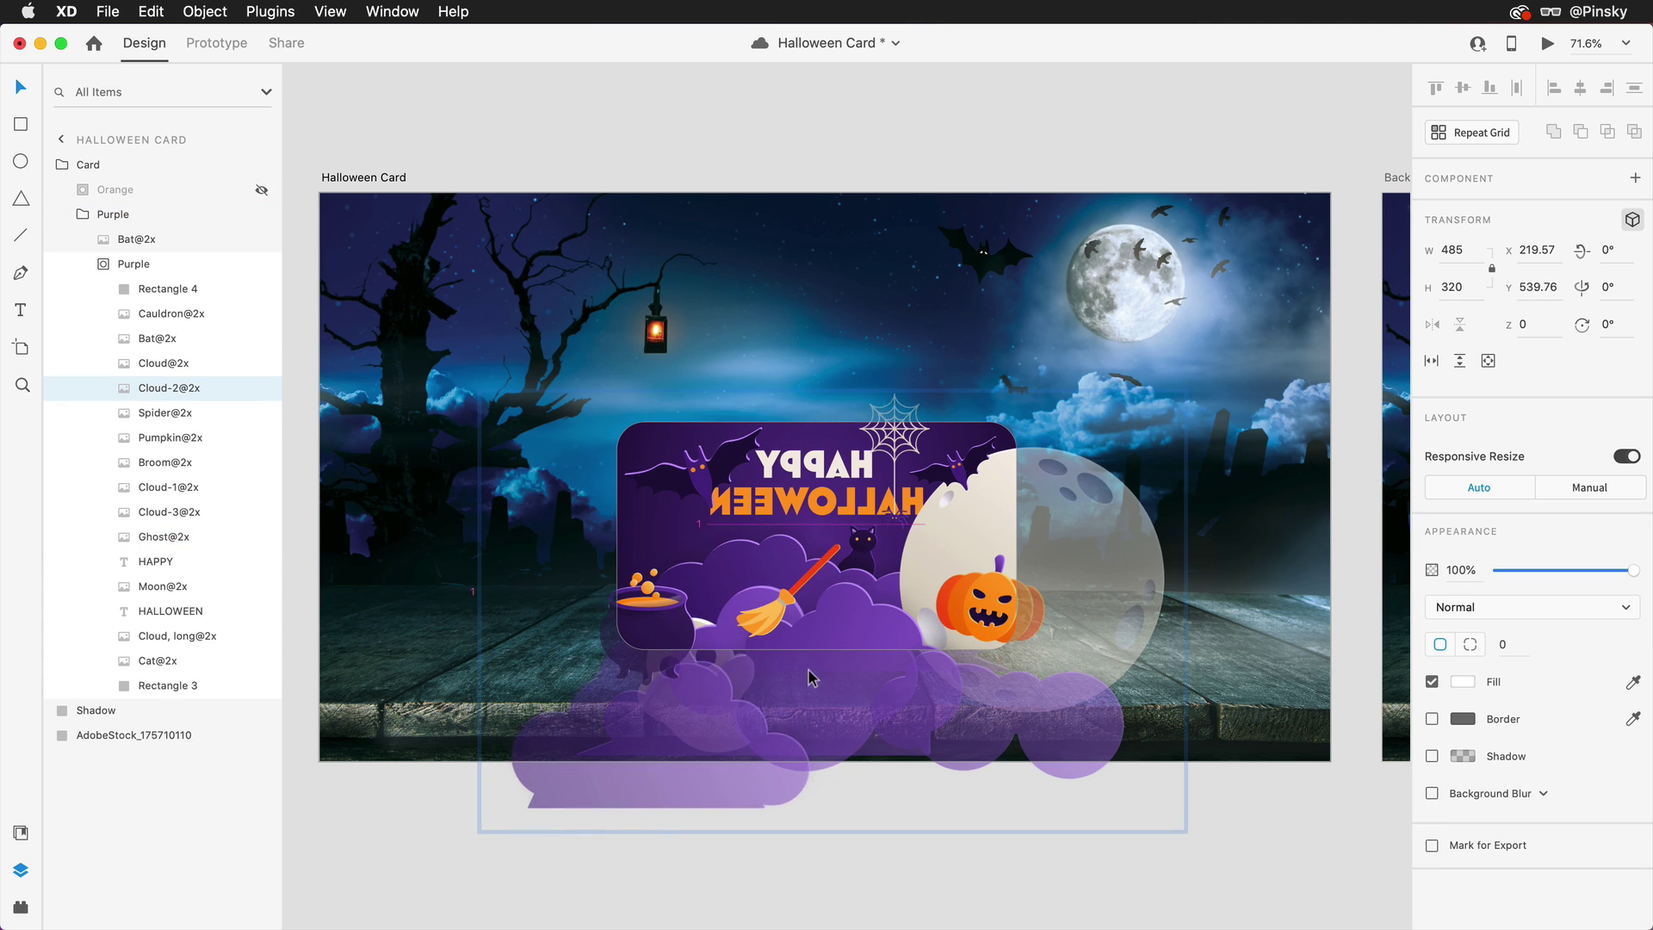
left_click(744, 560)
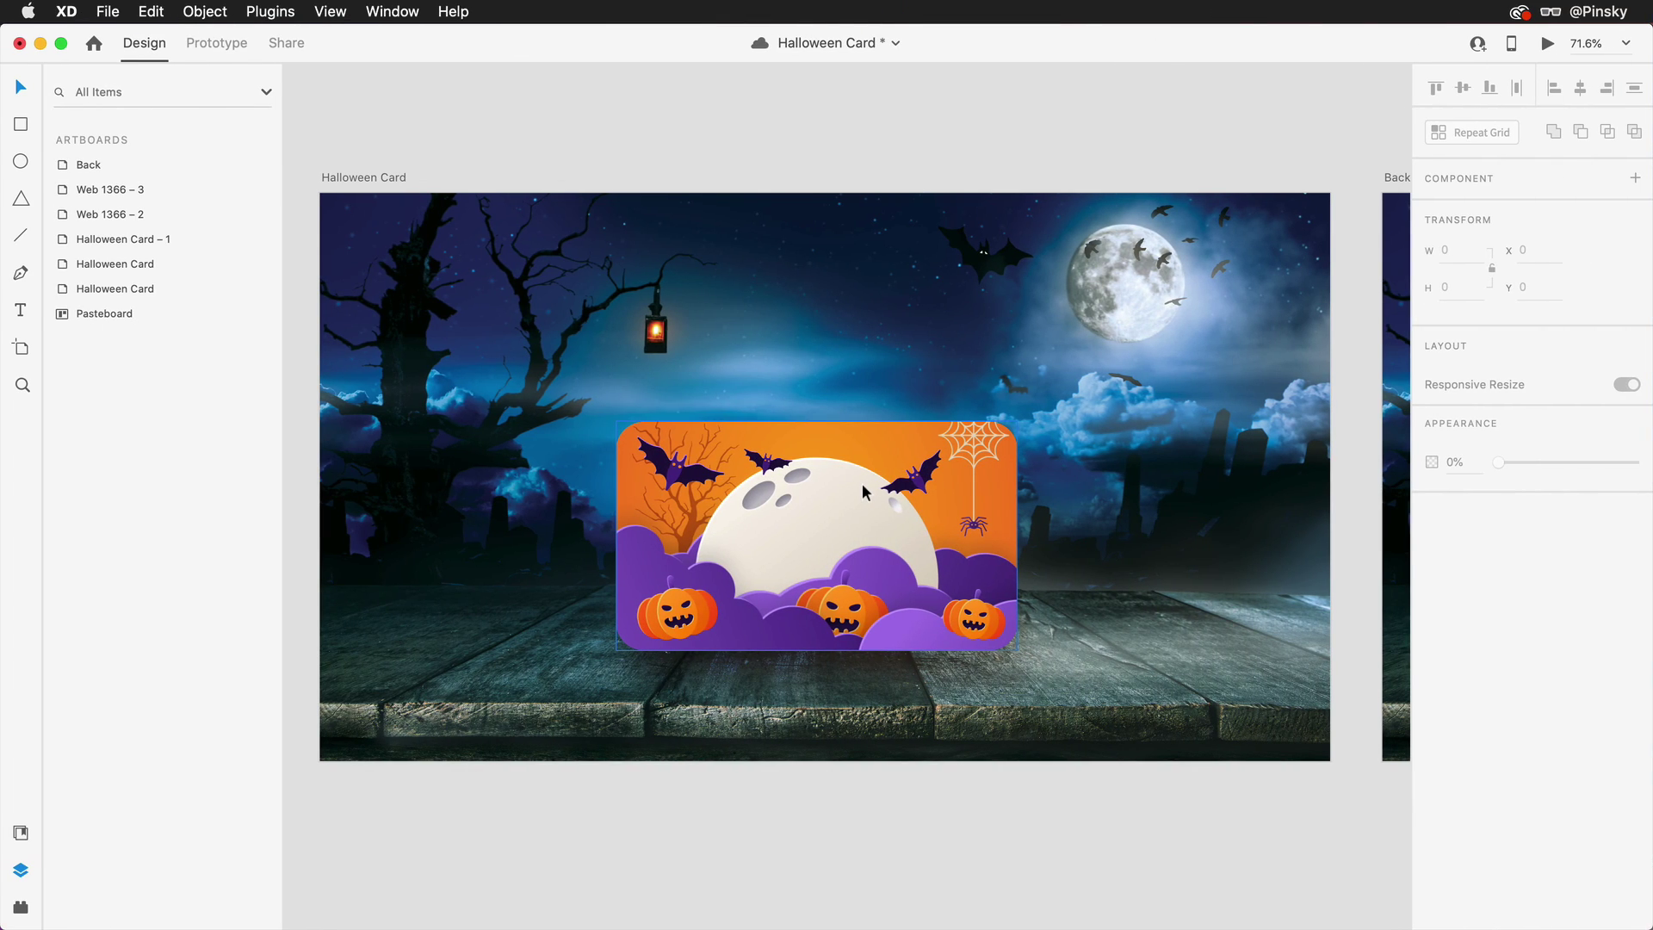
- Add an Audio Playback action to the Card's tap using the Coffin Uncovers Vampire Ghost .wav
left_click(205, 45)
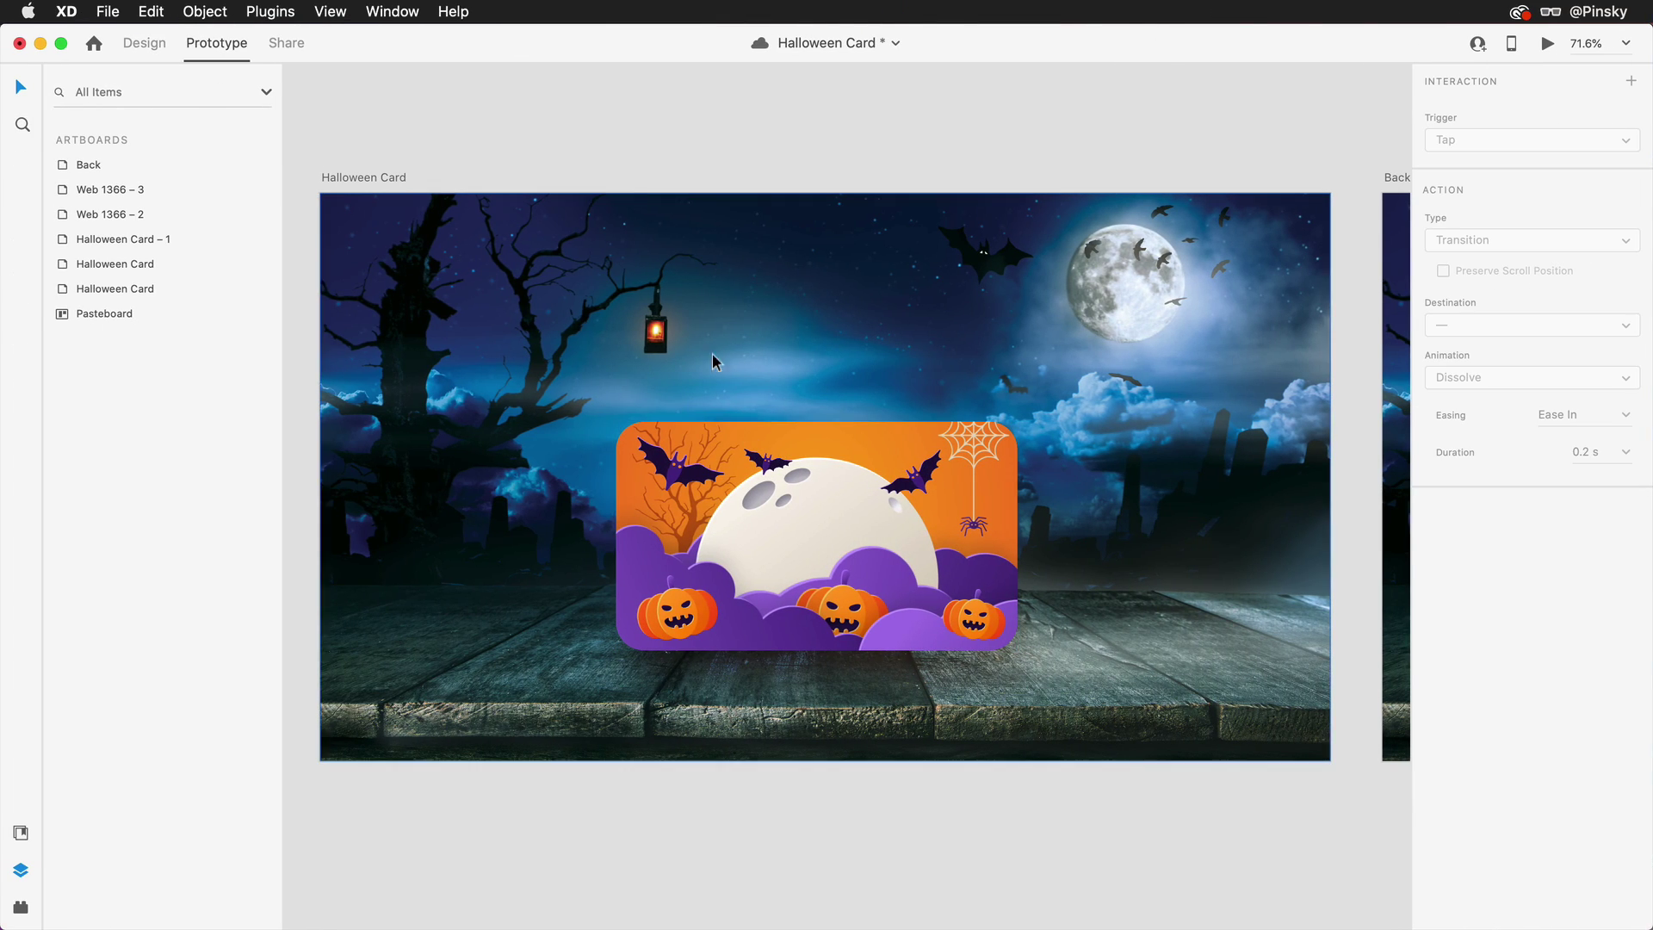
left_click(794, 500)
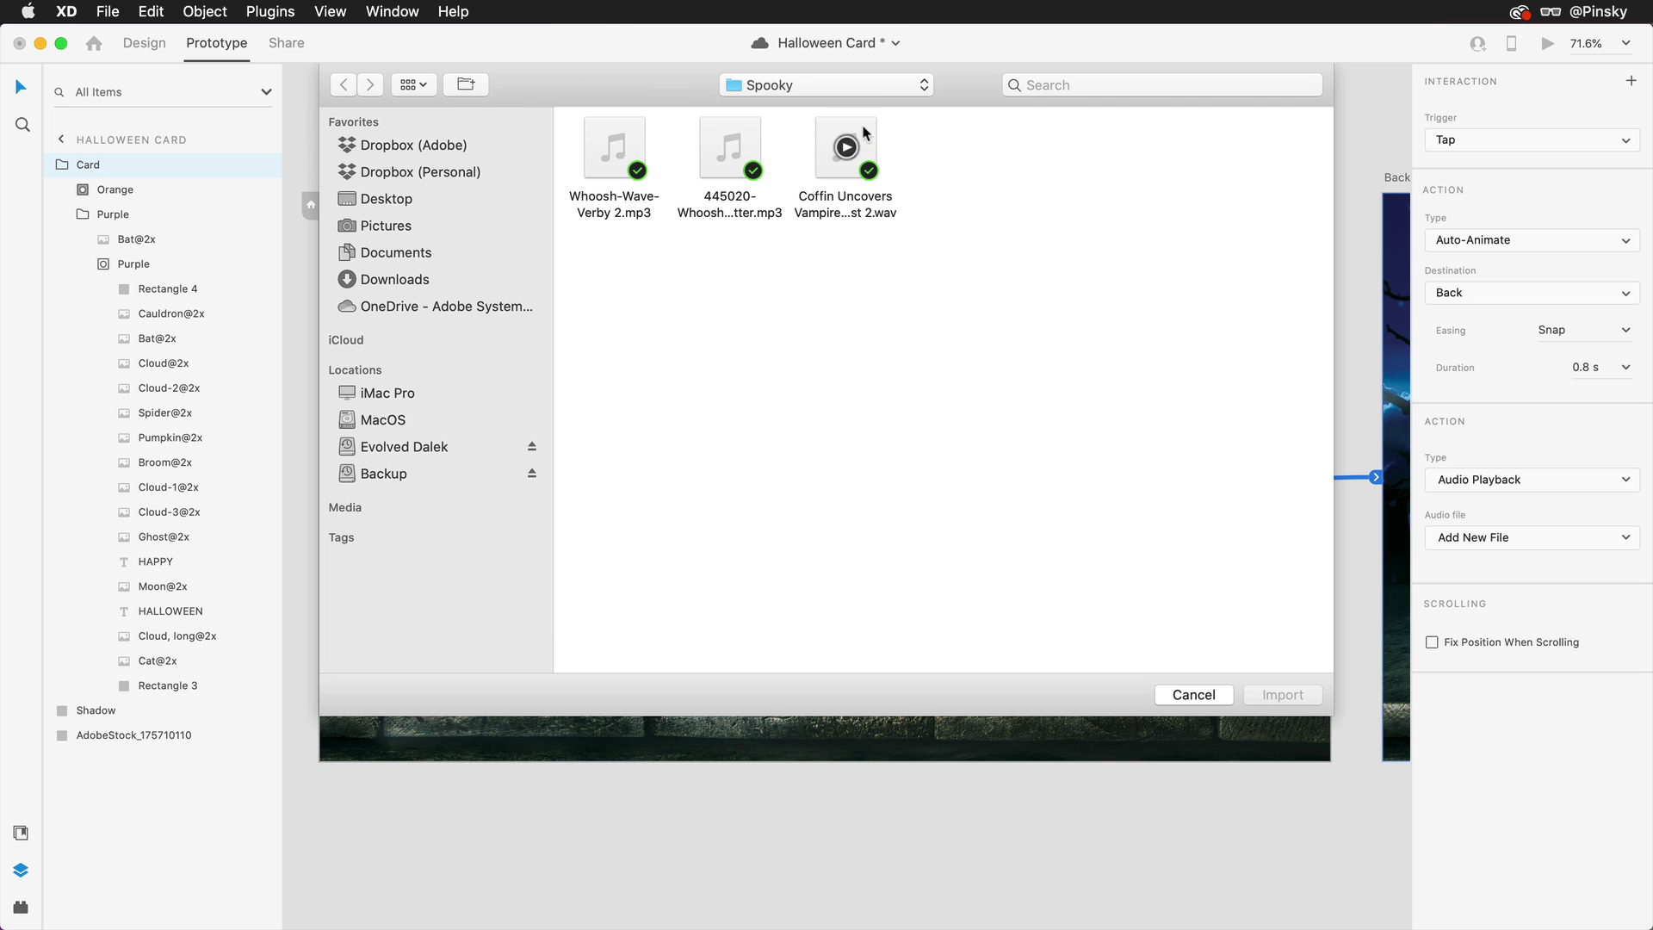
double_click(865, 133)
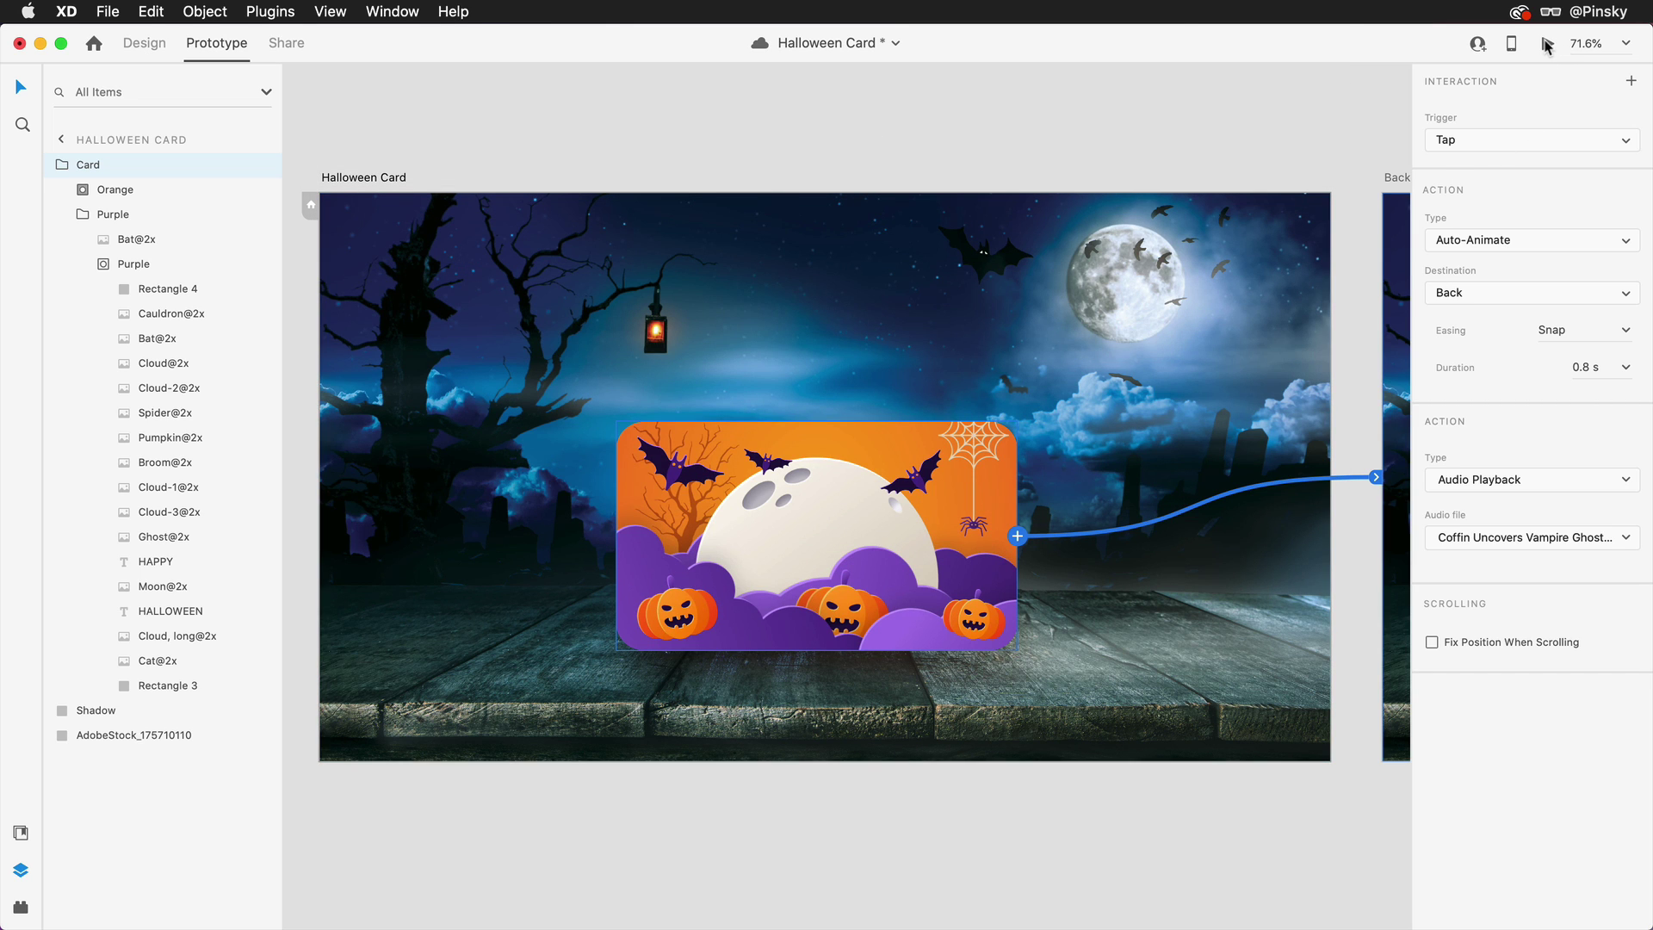
- Preview the prototype and tap the card to flip it over and back
left_click(1547, 46)
left_click(1086, 561)
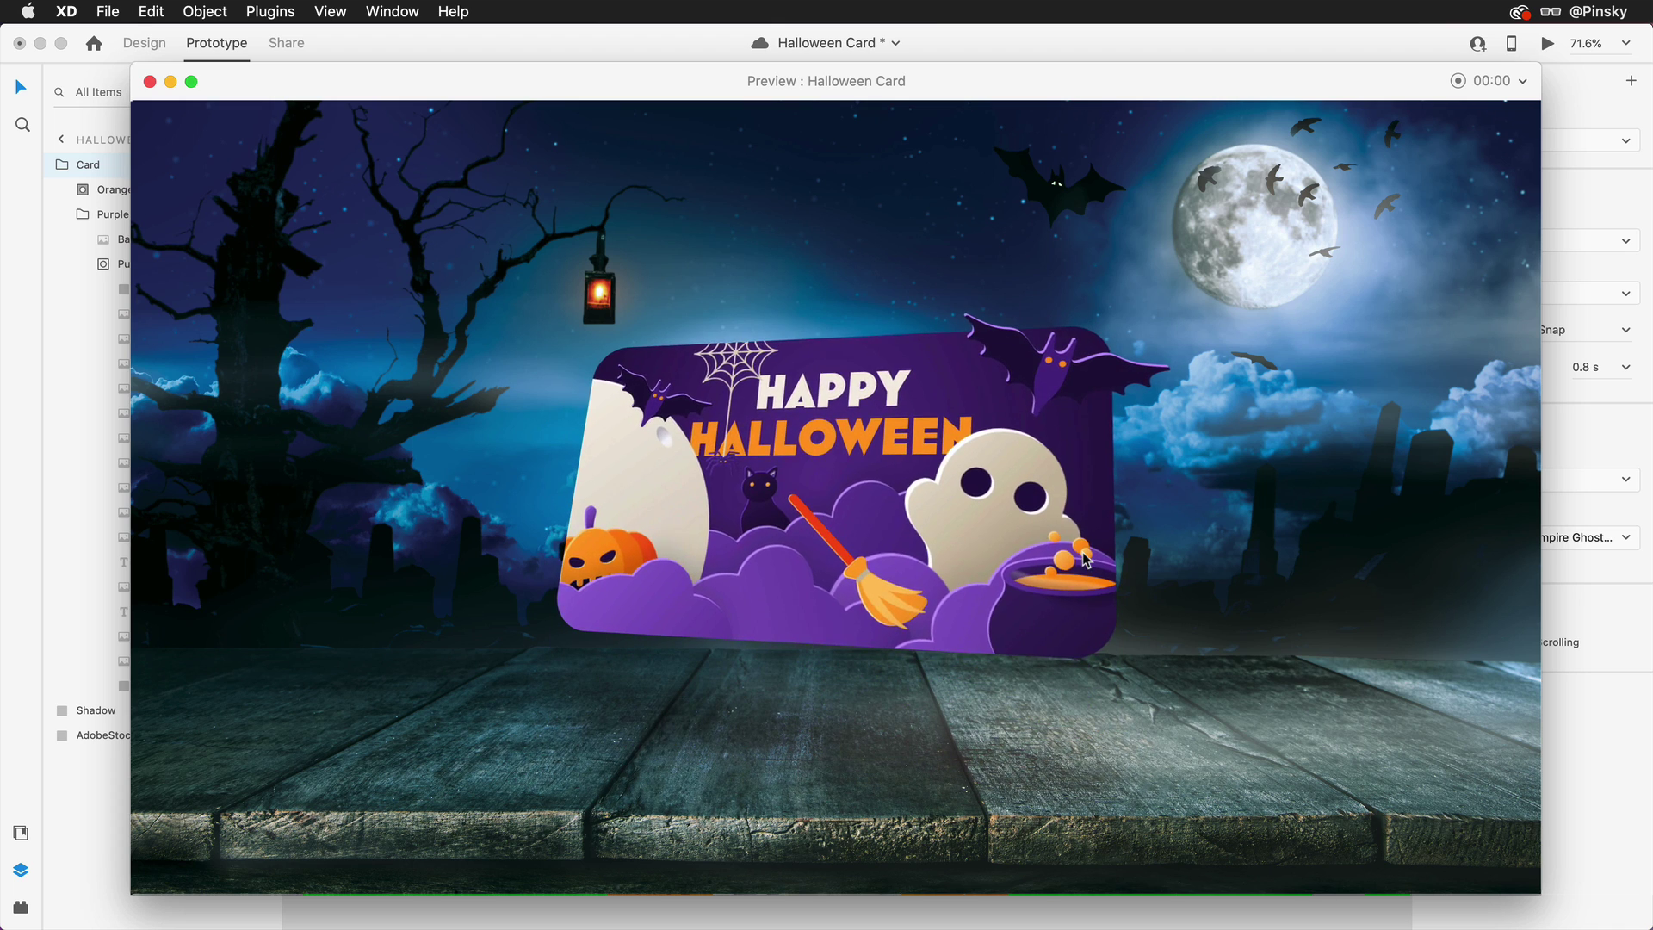
left_click(1091, 439)
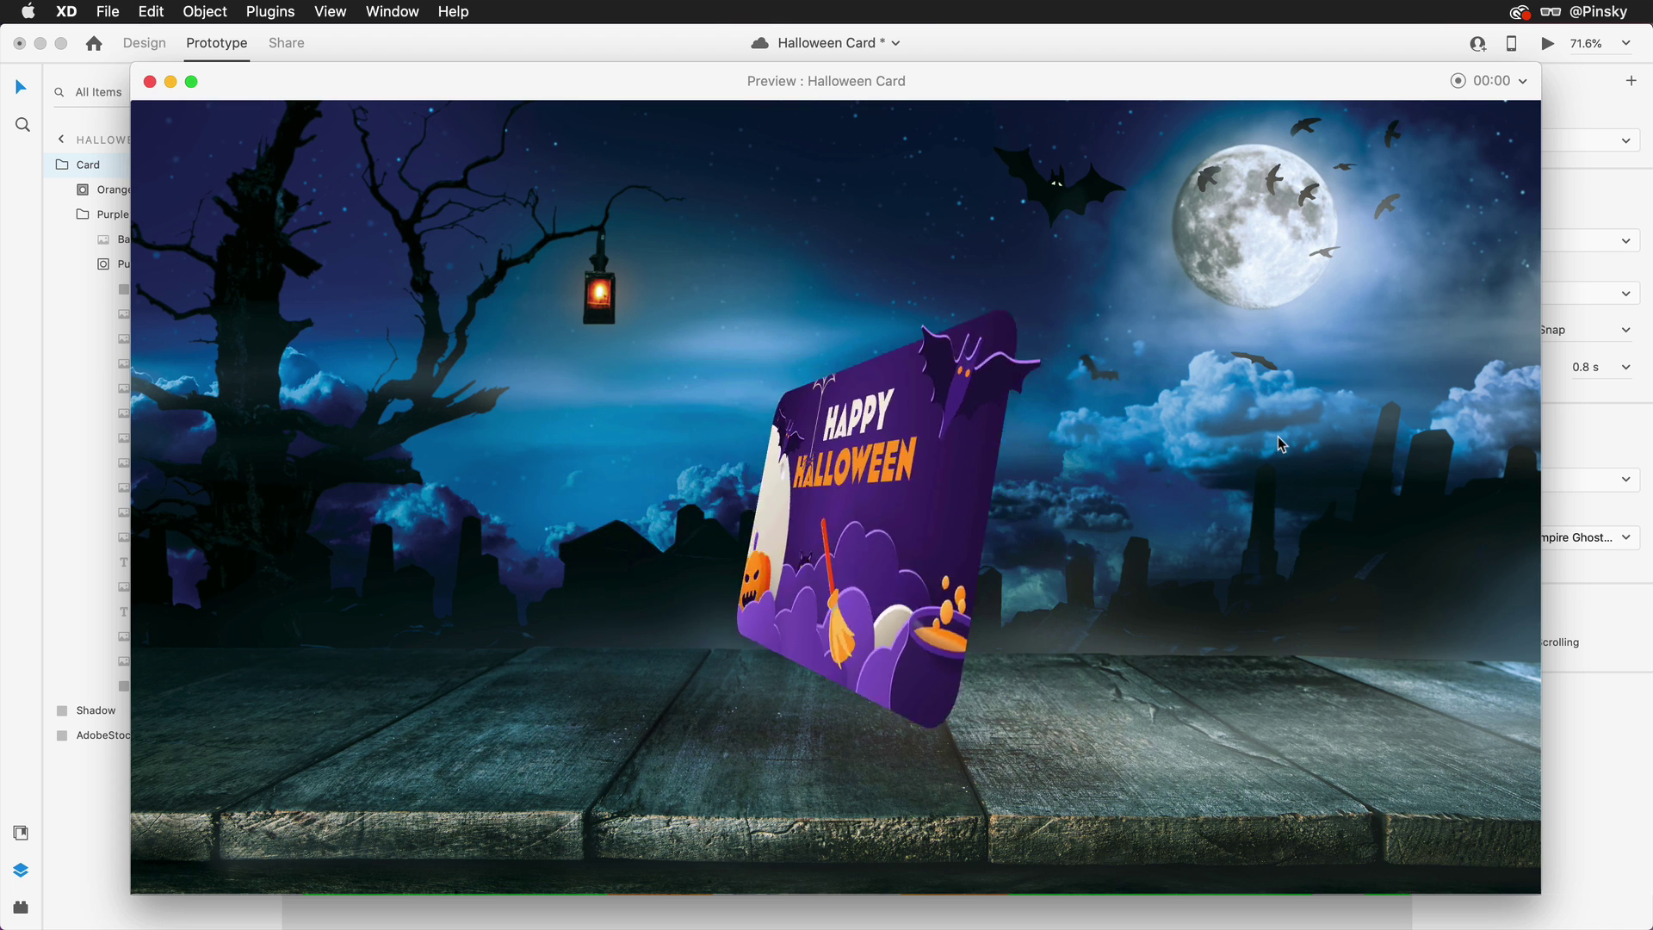